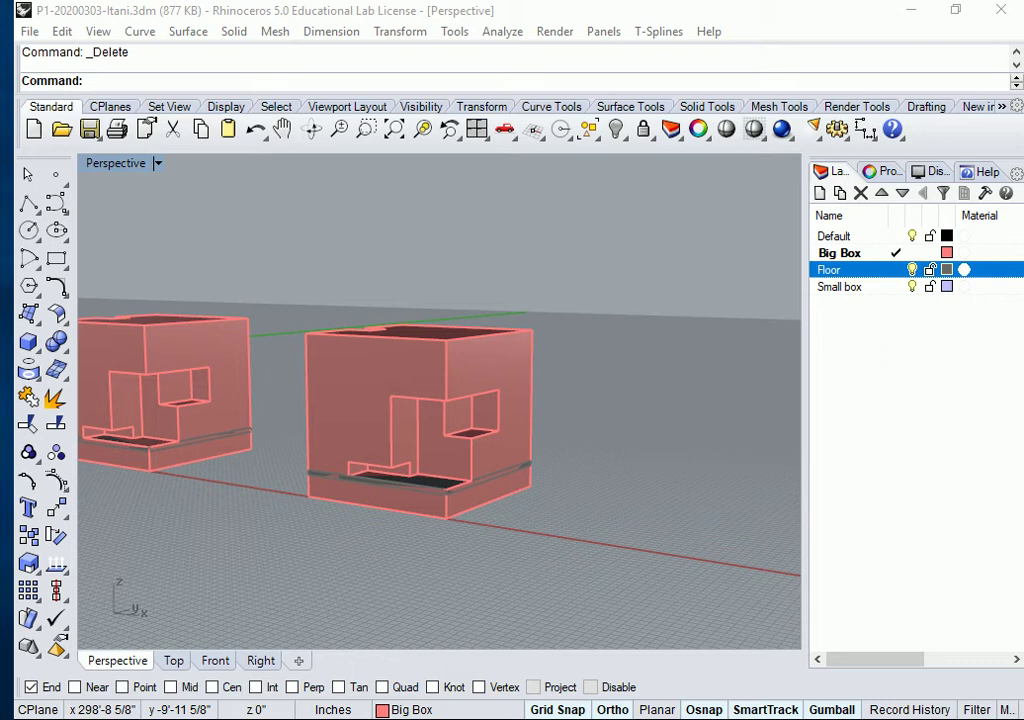
Step: Orbit the Perspective view to a higher angle looking down onto the red boxes
right_drag(464, 535, 413, 576)
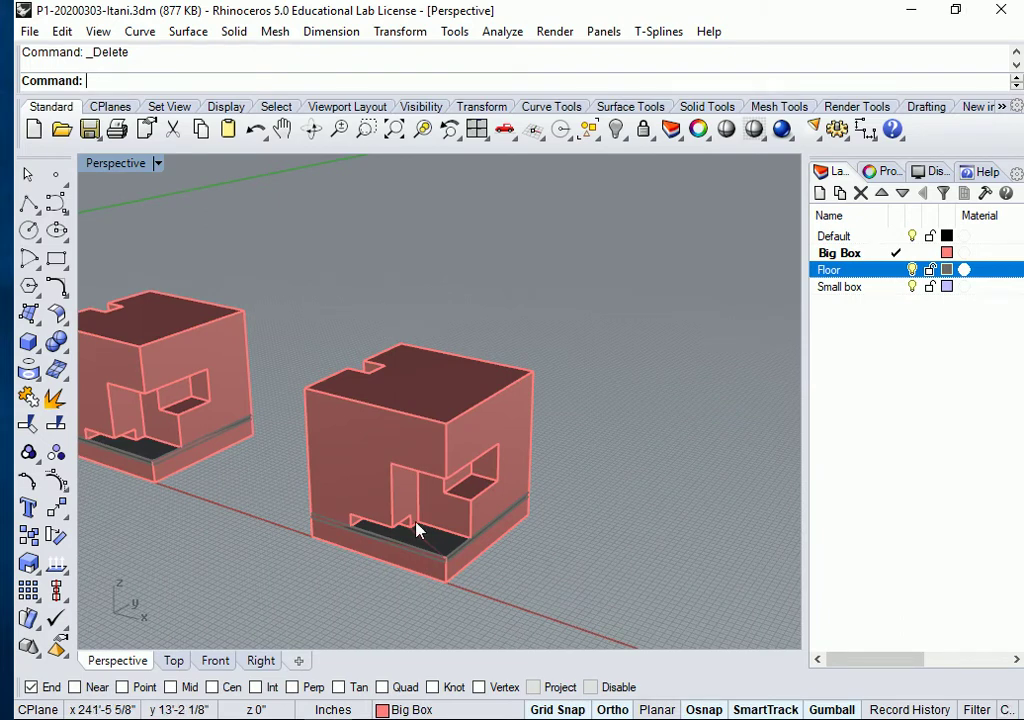
Step: Add a new layer named Pedestal and give it a lavender colour
click(820, 194)
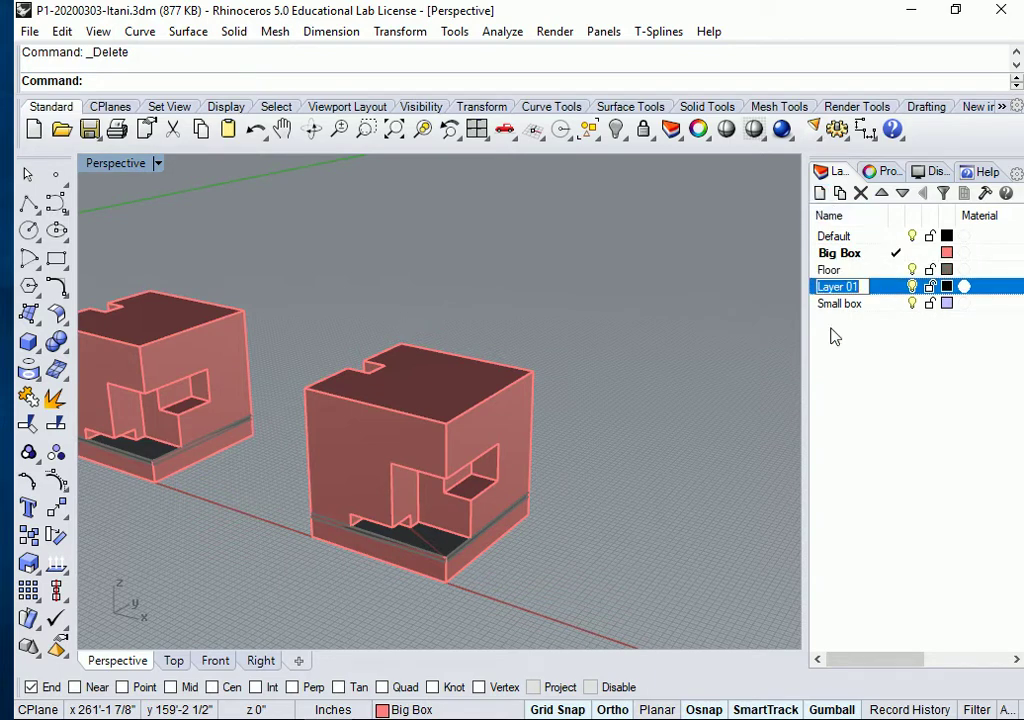
text(Pedes)
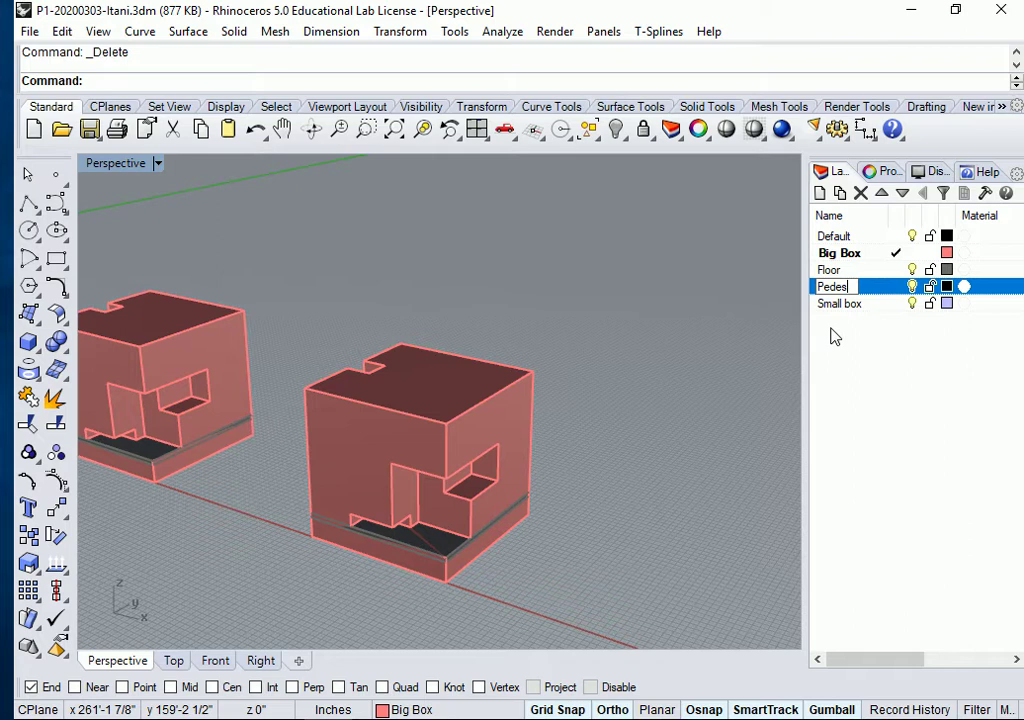
text(tal)
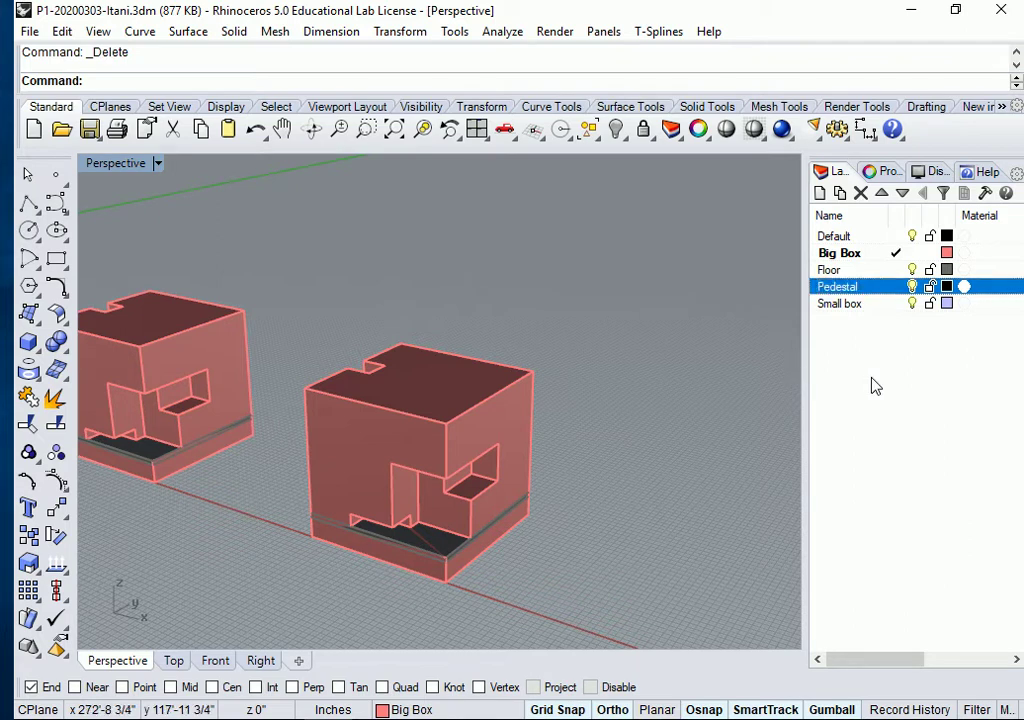
key(Return)
click(948, 288)
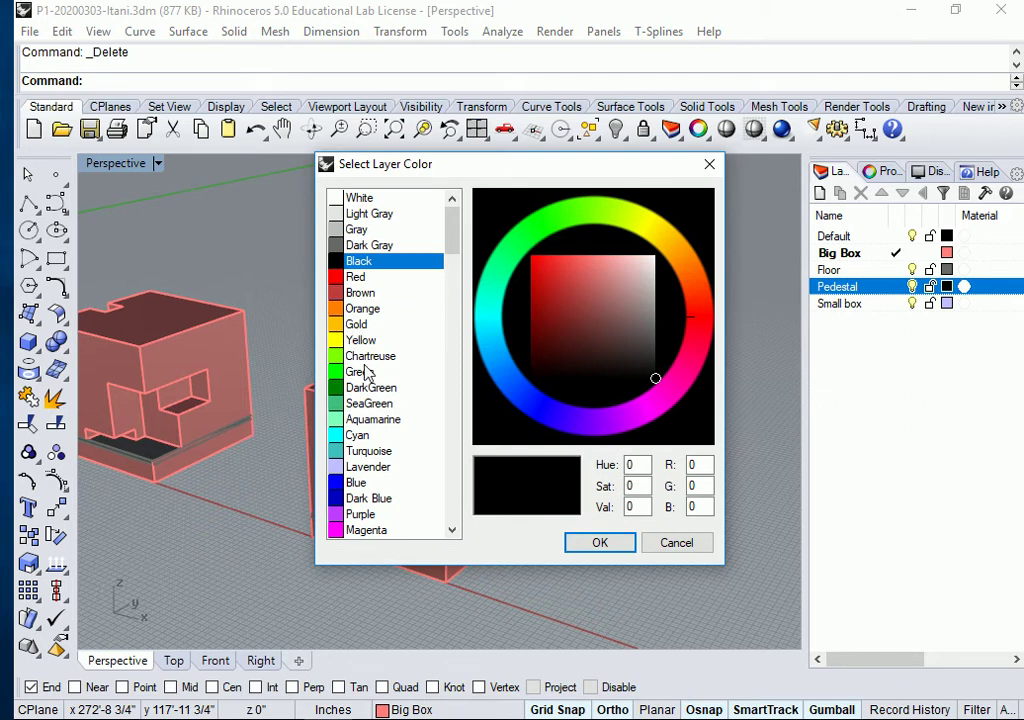
click(362, 467)
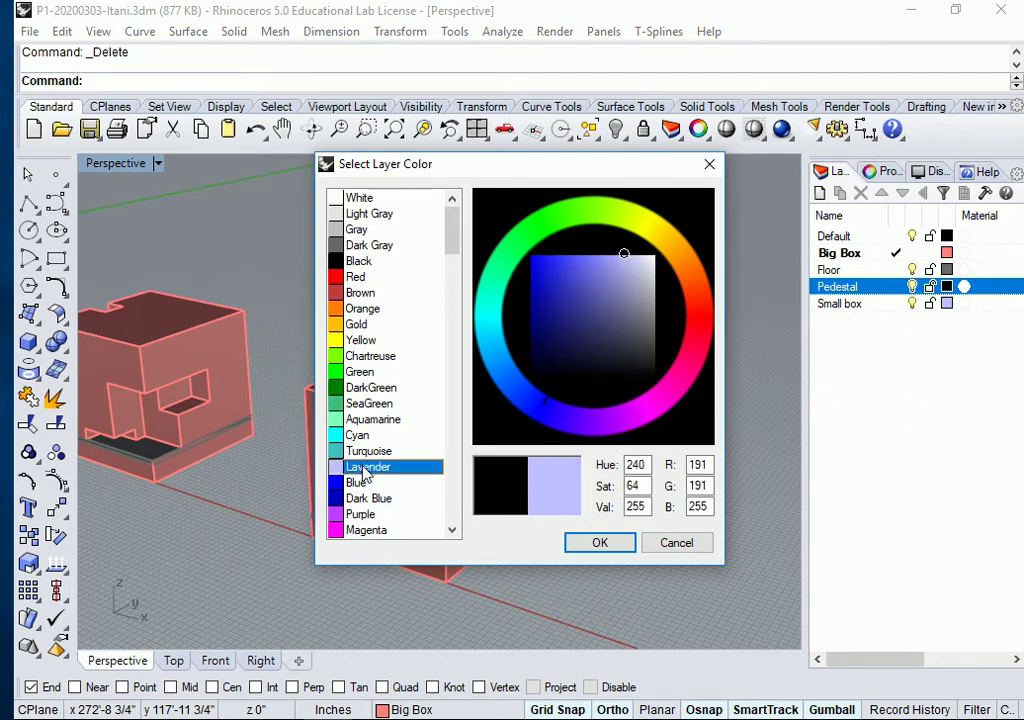
click(600, 543)
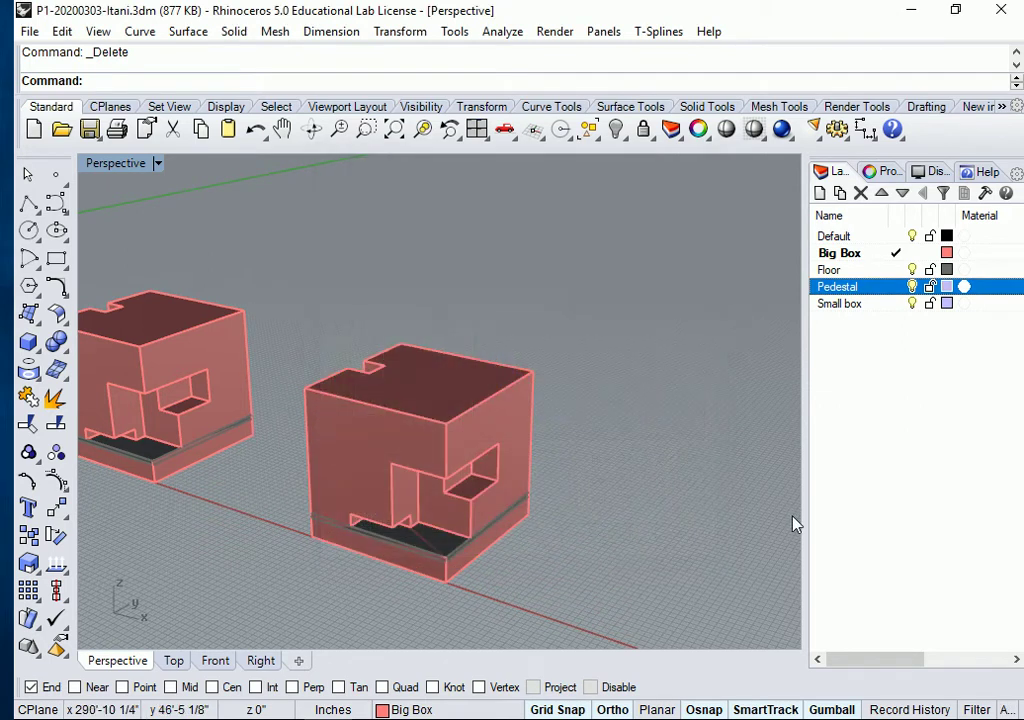
Step: Make Pedestal the current layer and lower the view angle to see all the boxes
click(894, 287)
scroll(492, 407, up, 2)
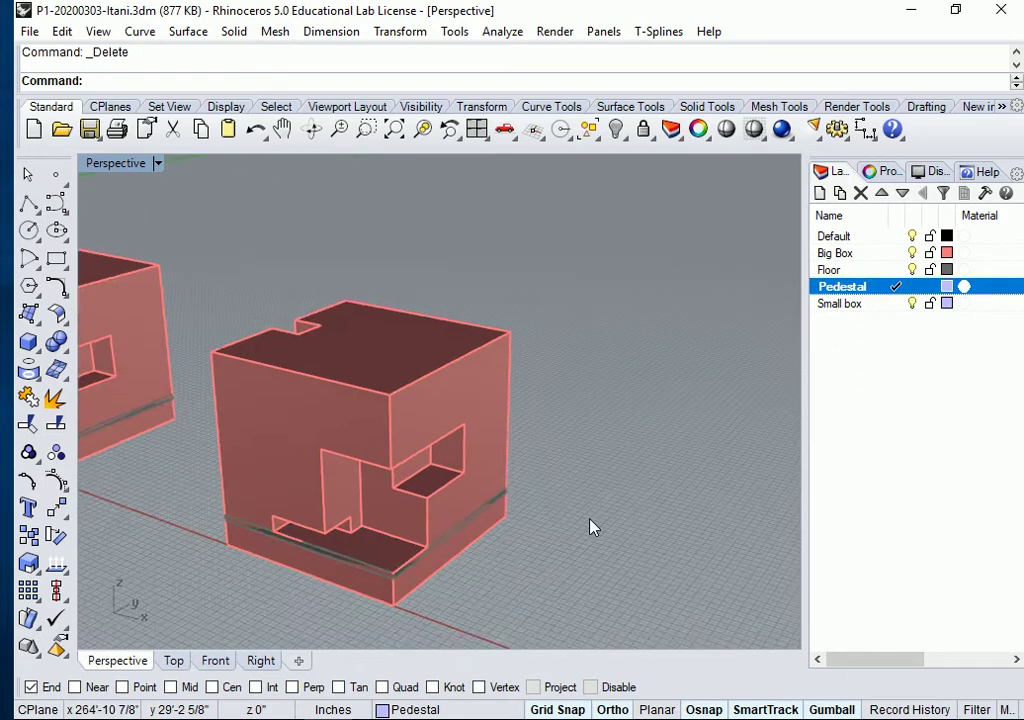
scroll(600, 535, down, 3)
right_drag(603, 539, 601, 494)
scroll(425, 578, down, 1)
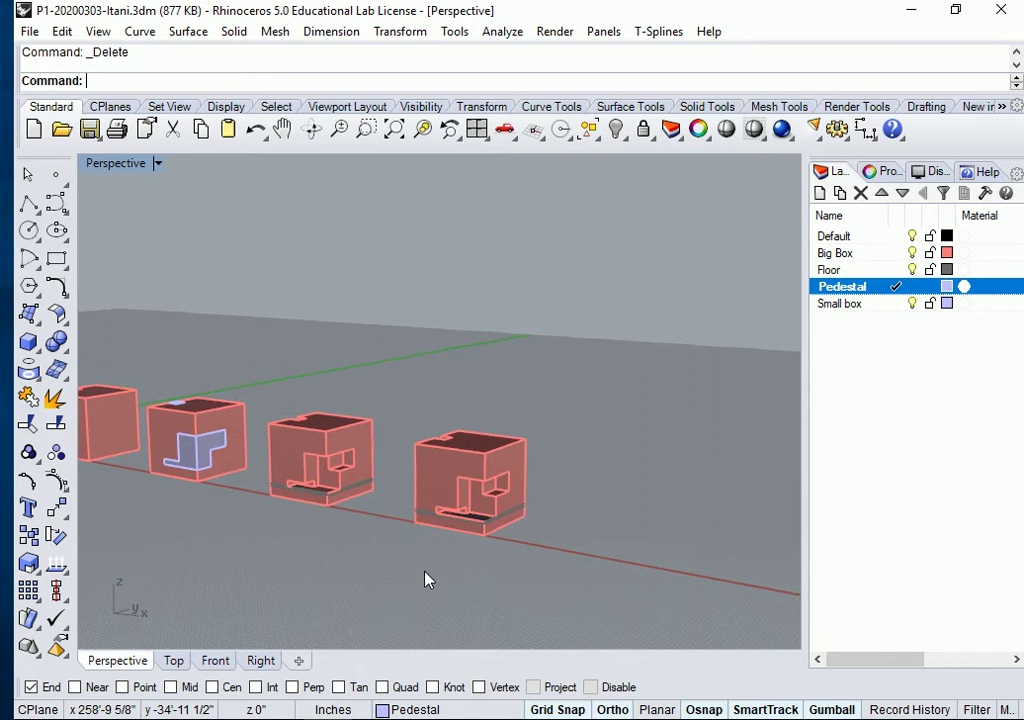
click(30, 344)
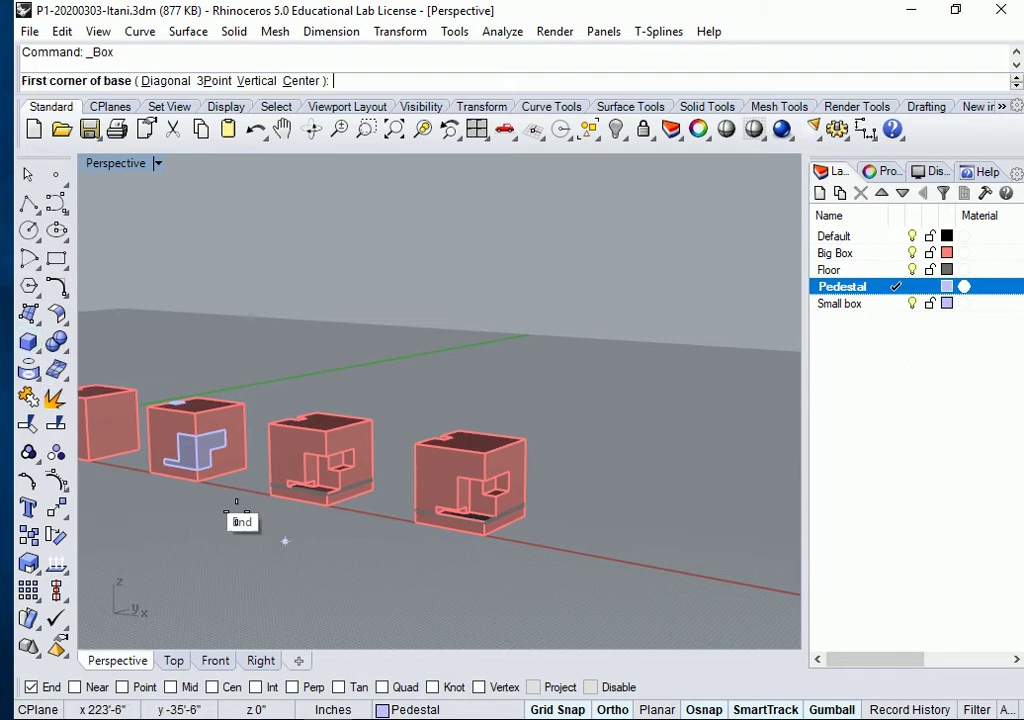
click(380, 602)
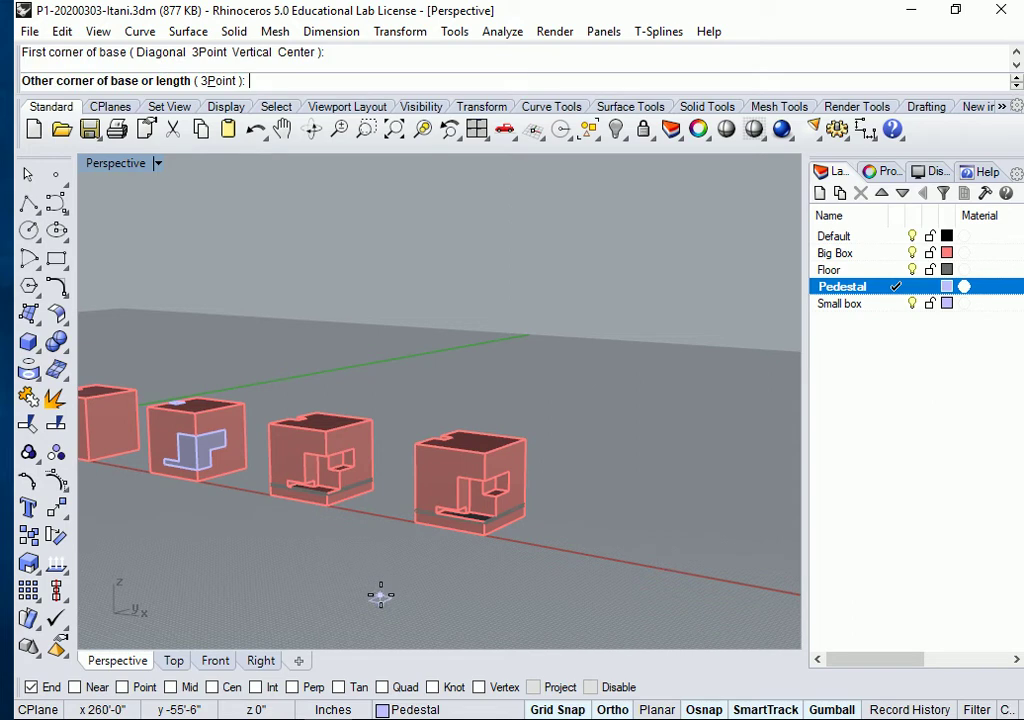
text(@12,12)
key(Return)
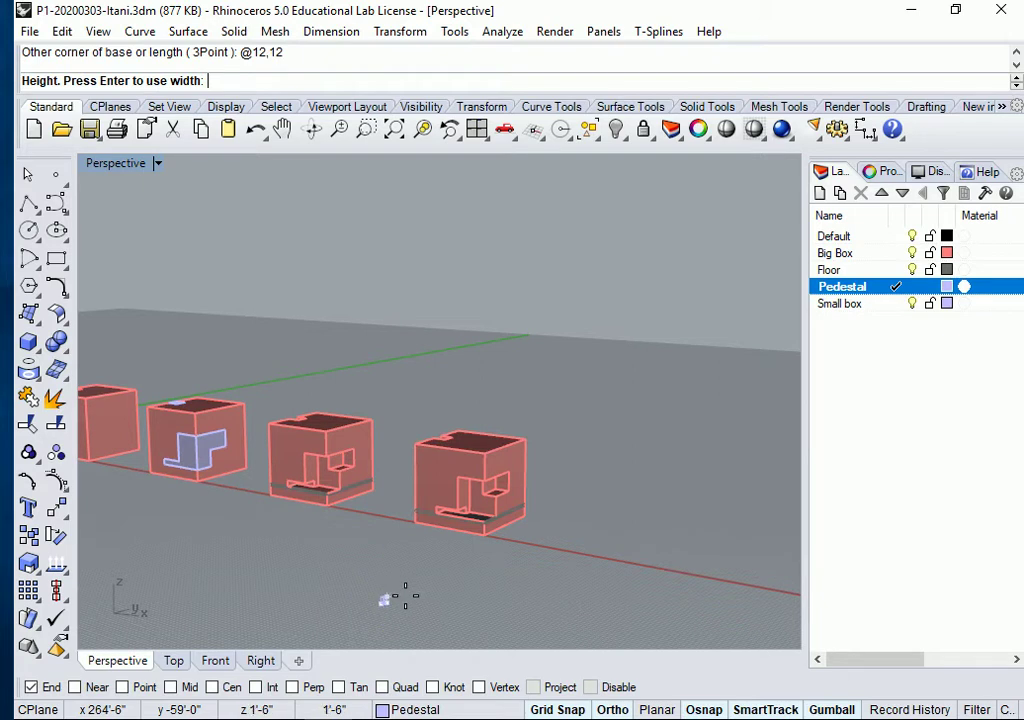
scroll(400, 598, up, 5)
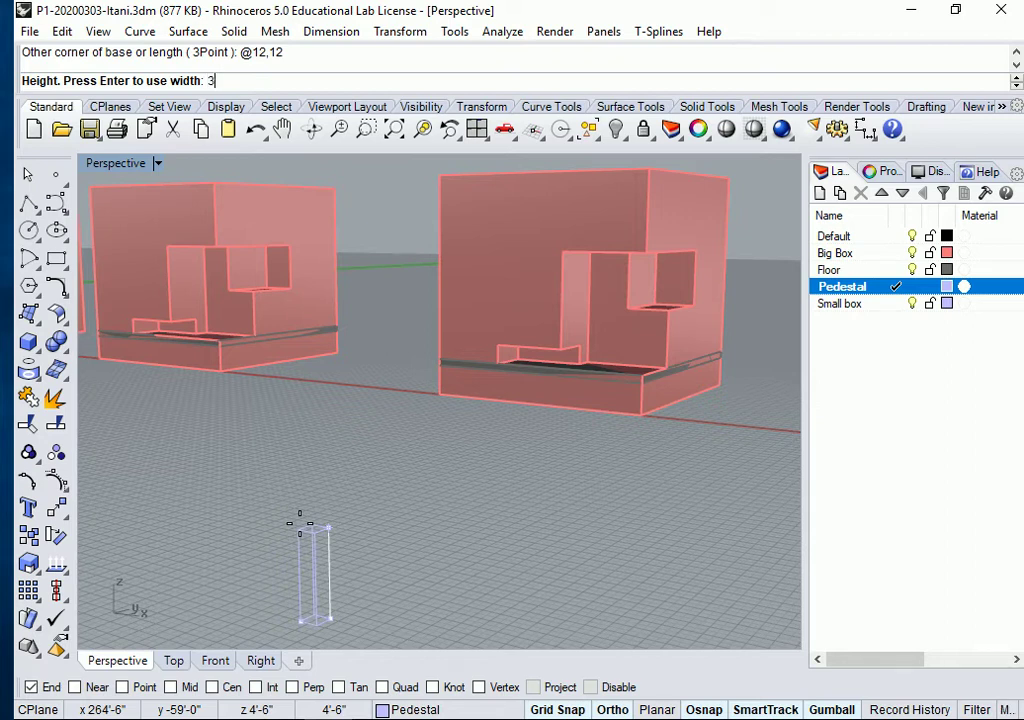
text(6)
key(Return)
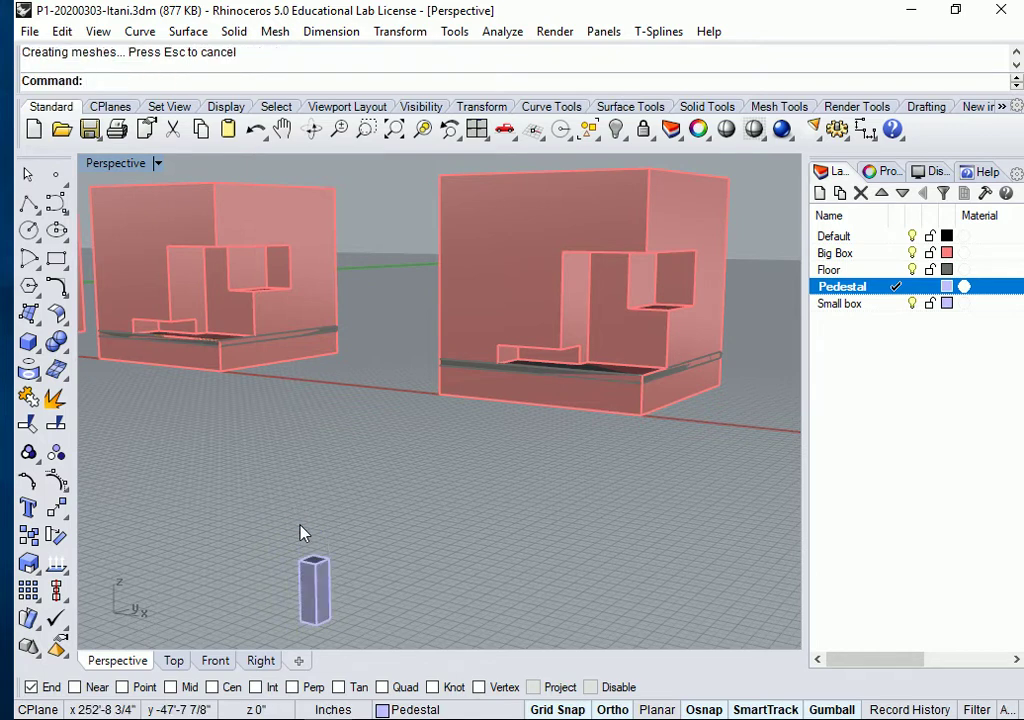
Step: Slide the pedestal box with the gumball to a clear spot on the ground
click(316, 590)
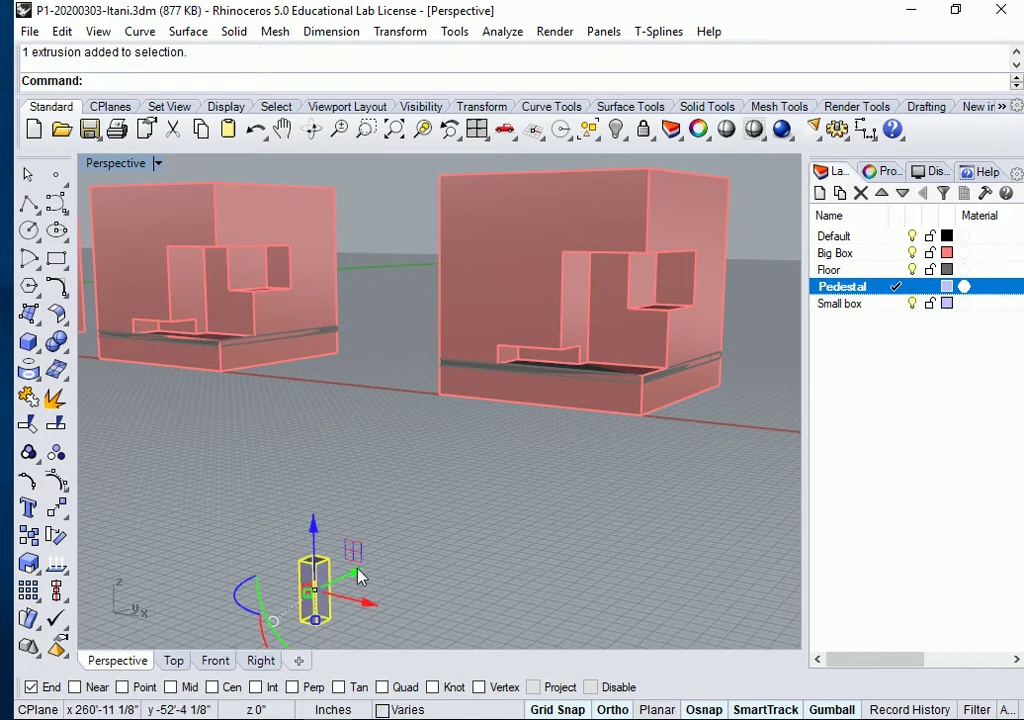
drag(358, 576, 550, 481)
click(542, 552)
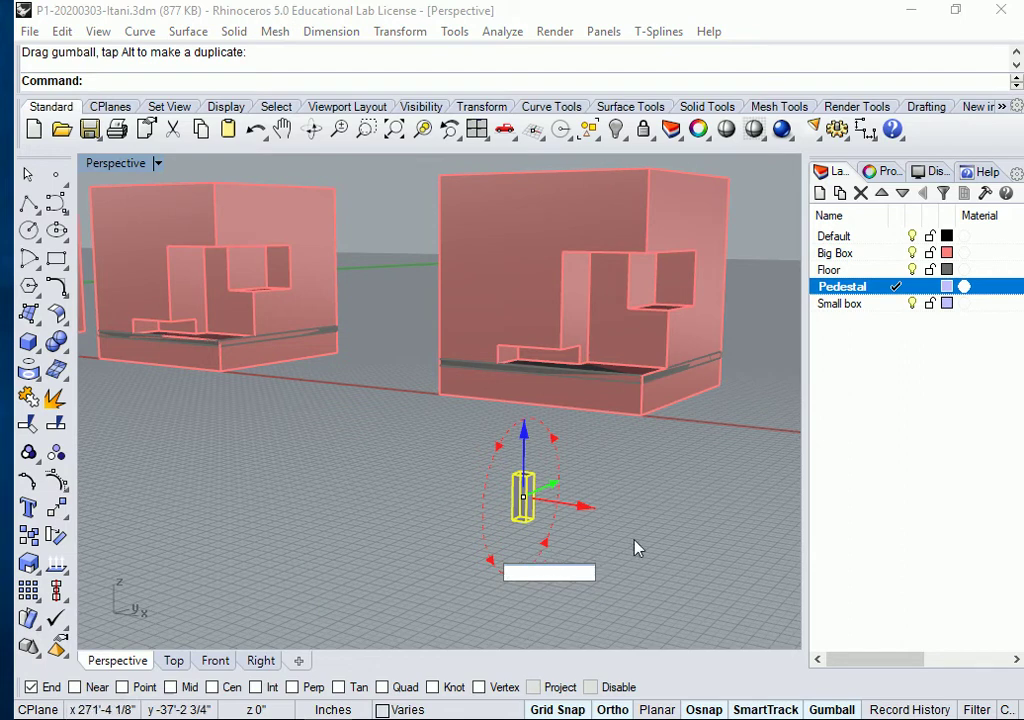
key(Escape)
Step: Zoom Selected on the pedestal so it fills the view, then orbit to look down on it
right_drag(610, 533, 515, 509)
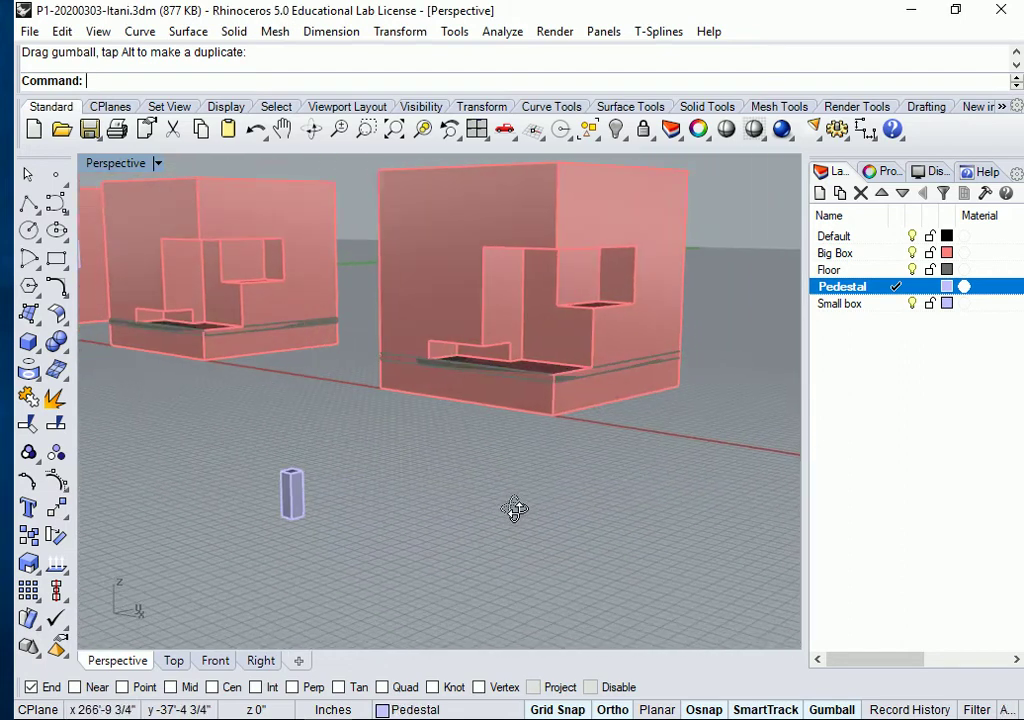
scroll(304, 496, up, 3)
drag(219, 418, 347, 580)
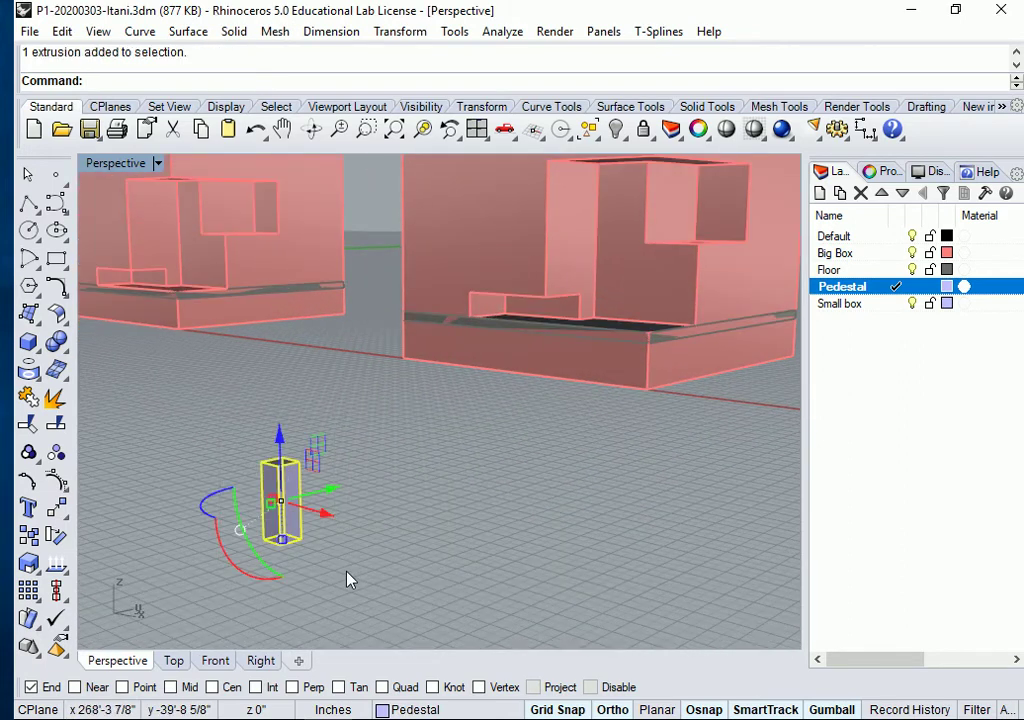
click(422, 128)
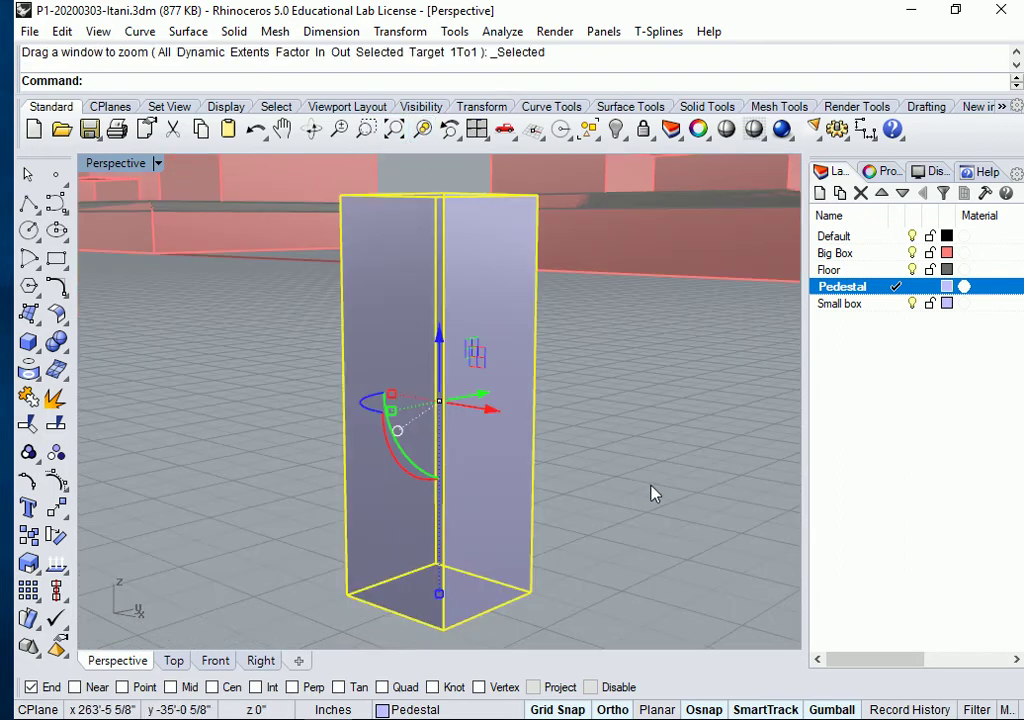
key(Escape)
right_drag(653, 493, 594, 469)
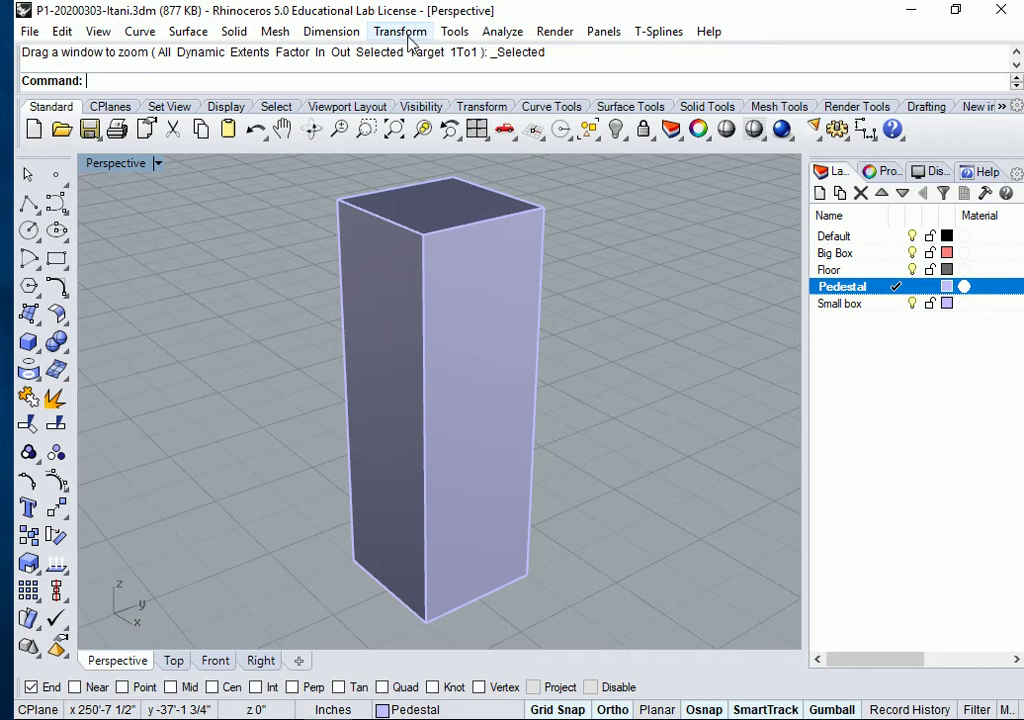
Step: Measure the pedestal's vertical edge with Analyze > Distance, confirming 3'-0", then zoom out
click(496, 31)
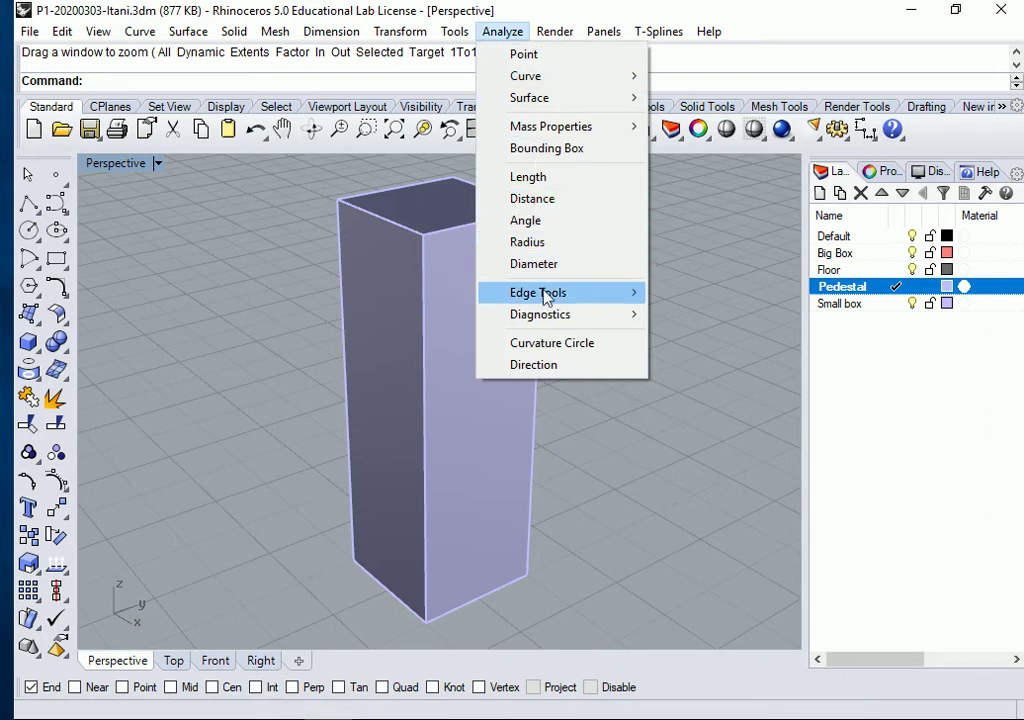
click(540, 200)
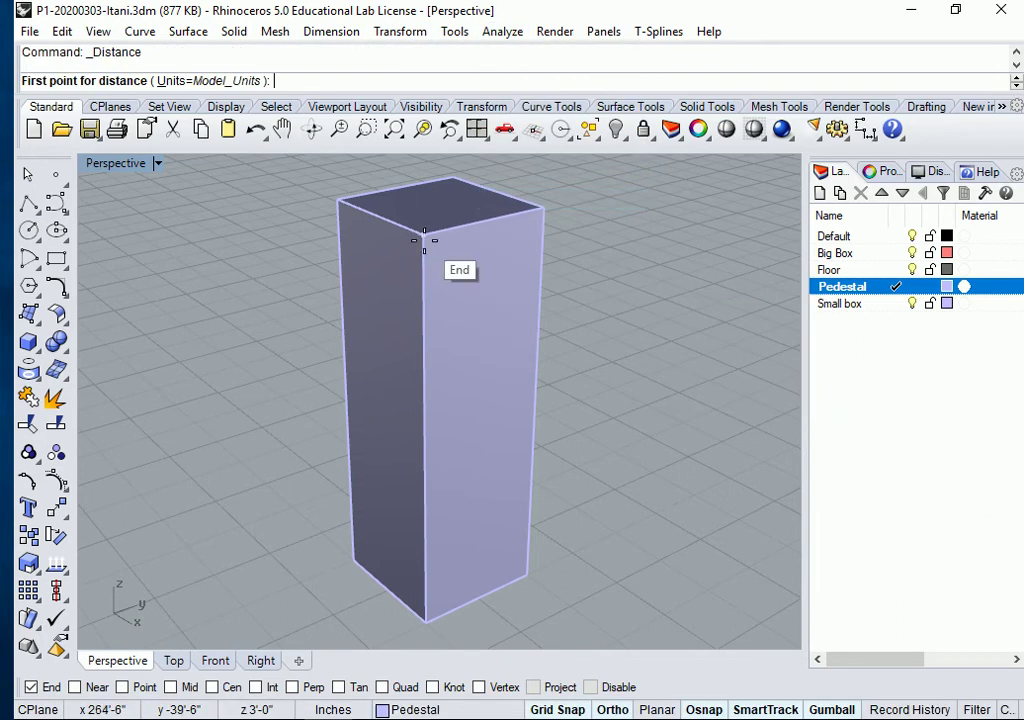
click(424, 240)
click(426, 619)
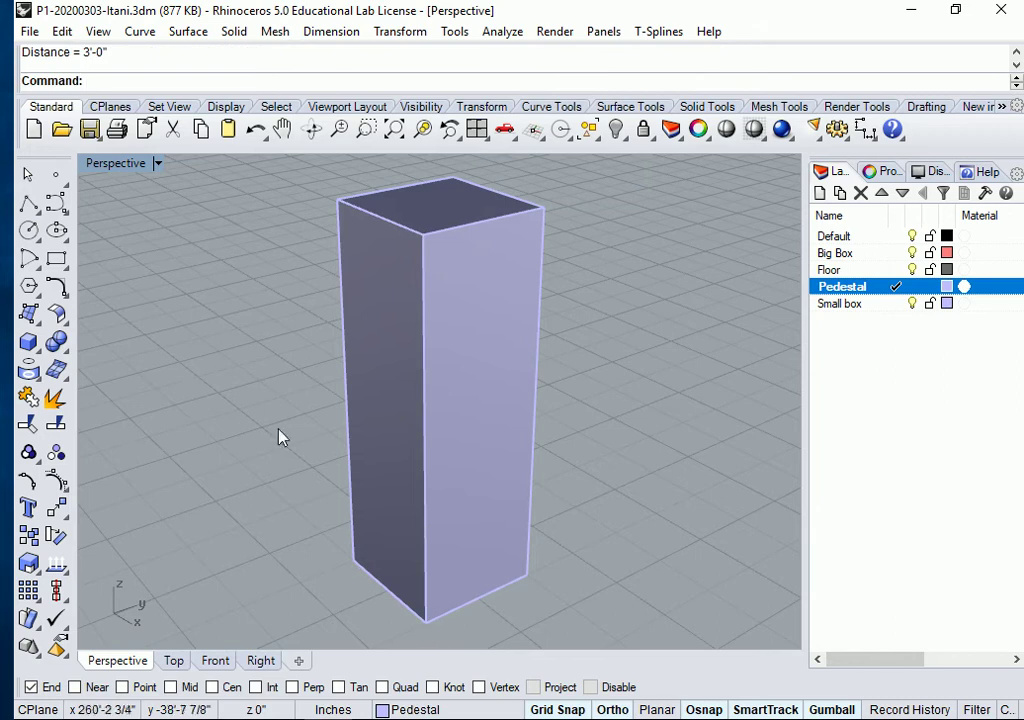
scroll(213, 348, down, 4)
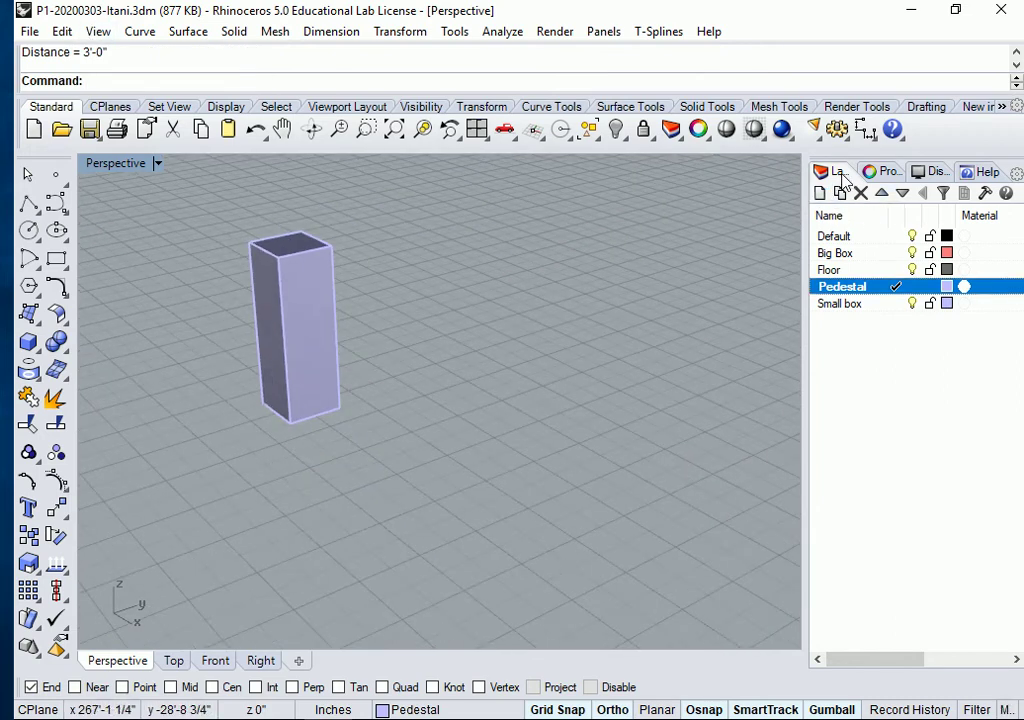
Step: Add a new layer named Art Sculpture with an orange layer colour
click(820, 193)
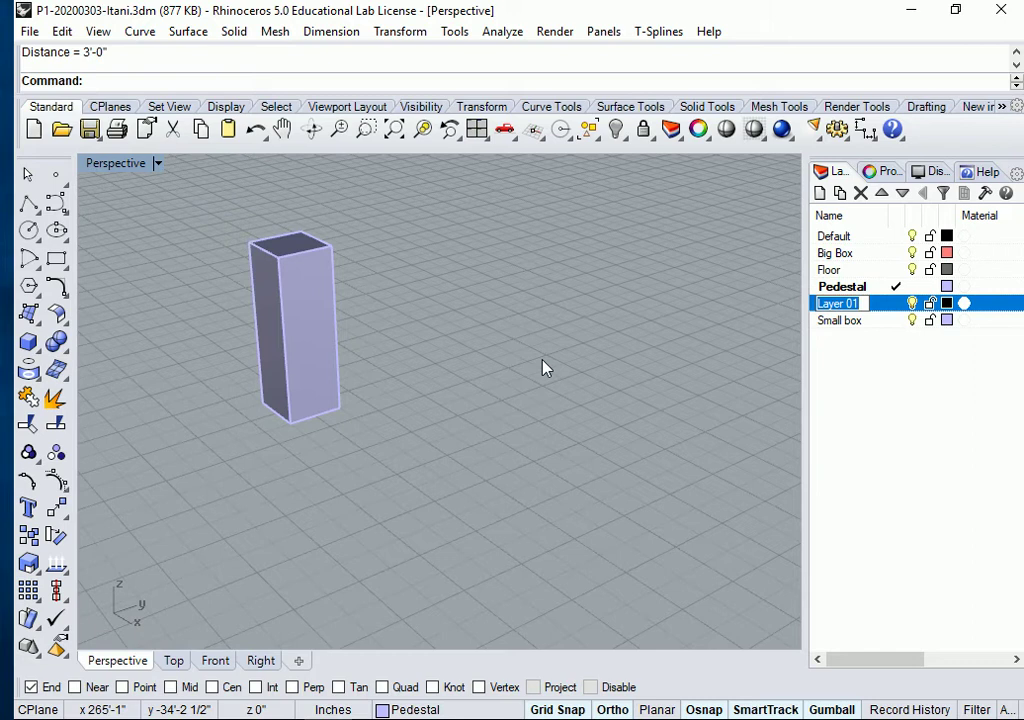
text(Art)
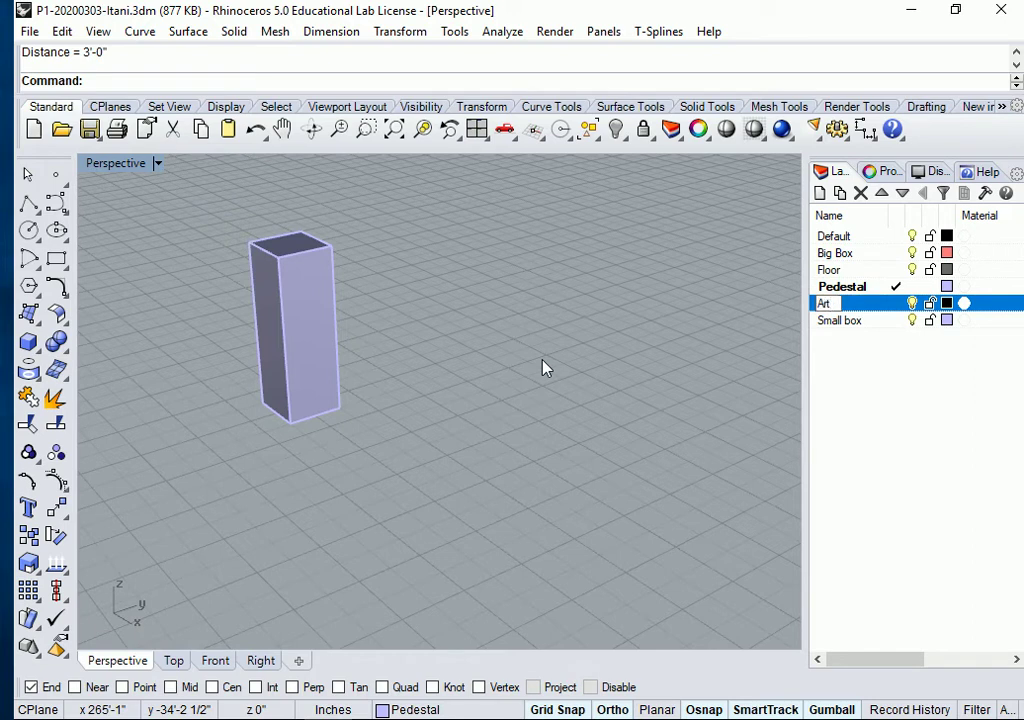
text( Sculpture)
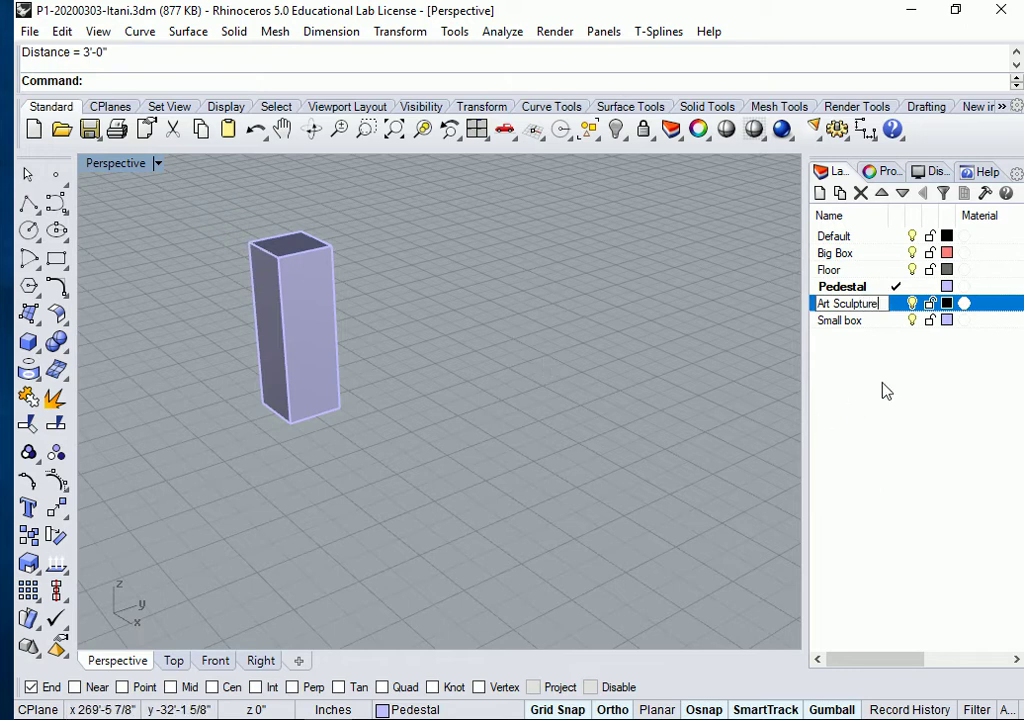
click(946, 303)
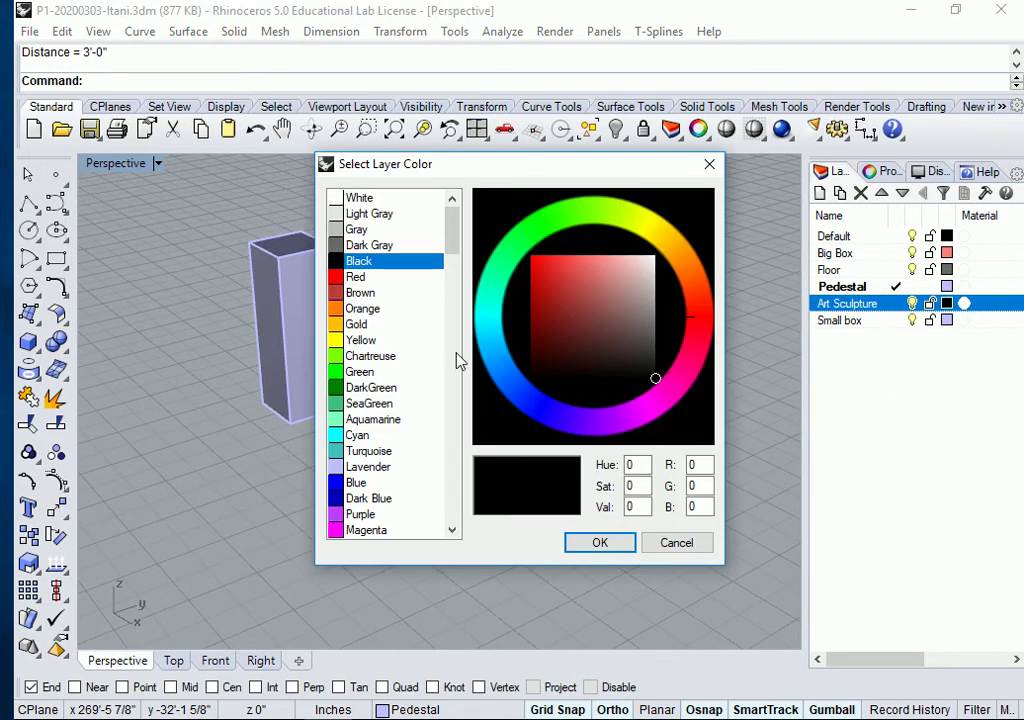
click(352, 309)
click(596, 545)
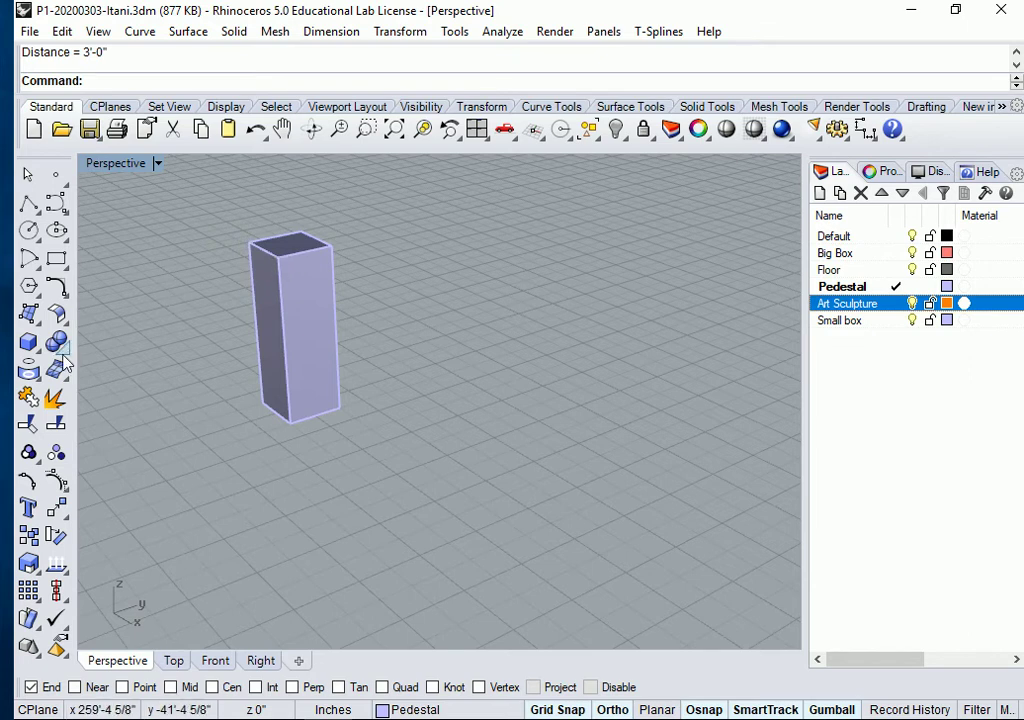
Step: On the current Art Sculpture layer, draw a 12-inch-tall box snapped to the pedestal's top corners
click(31, 343)
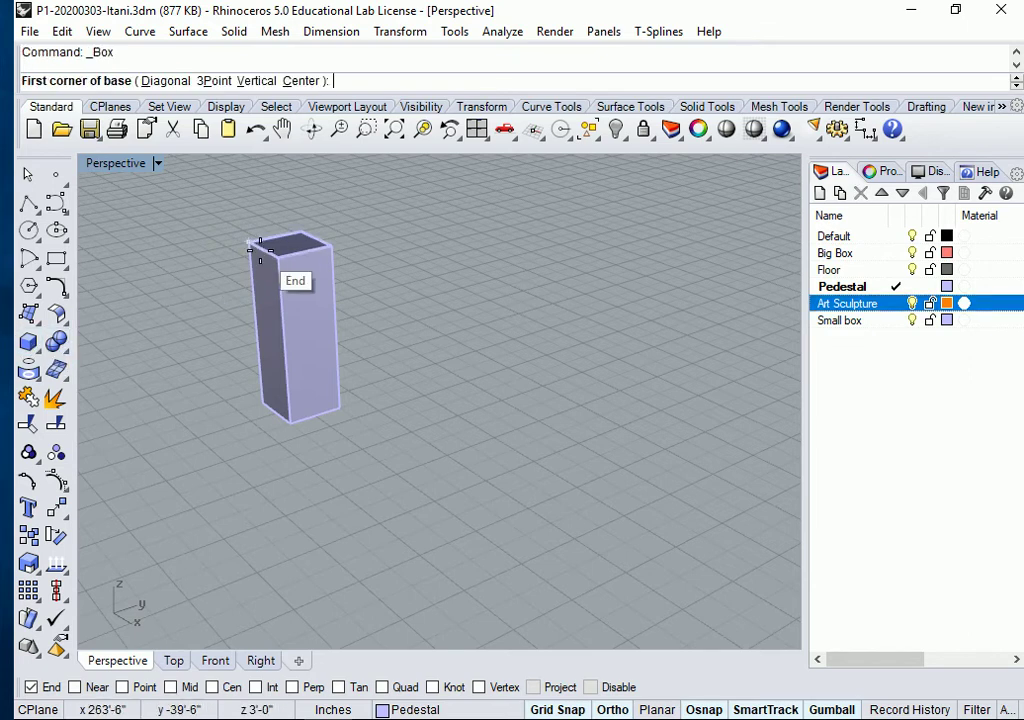
click(896, 303)
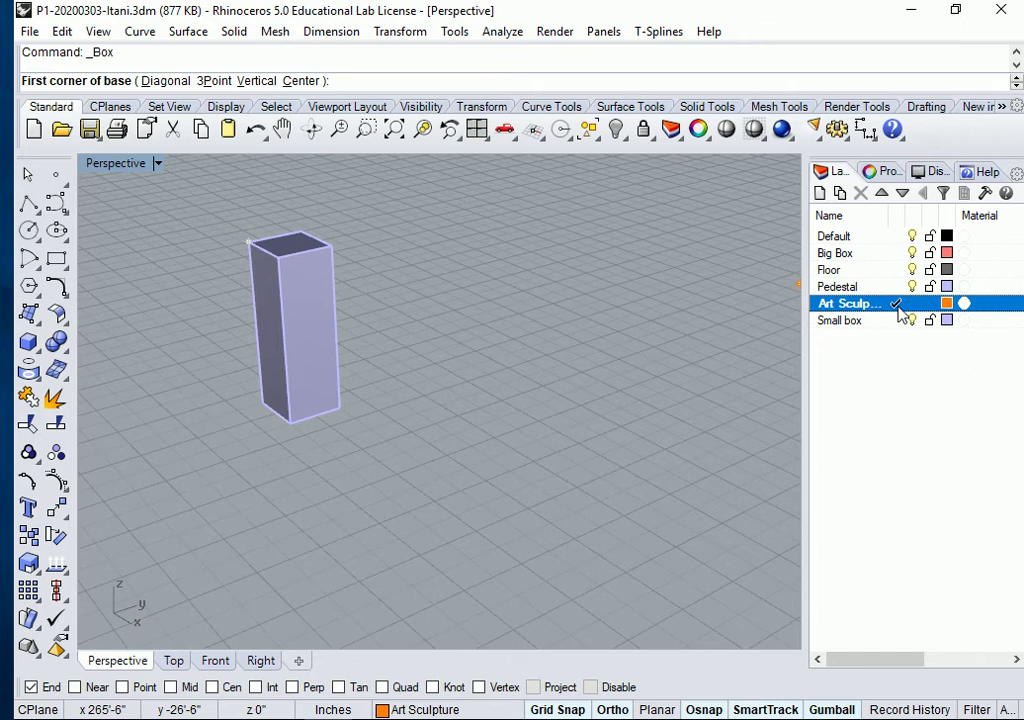
click(249, 241)
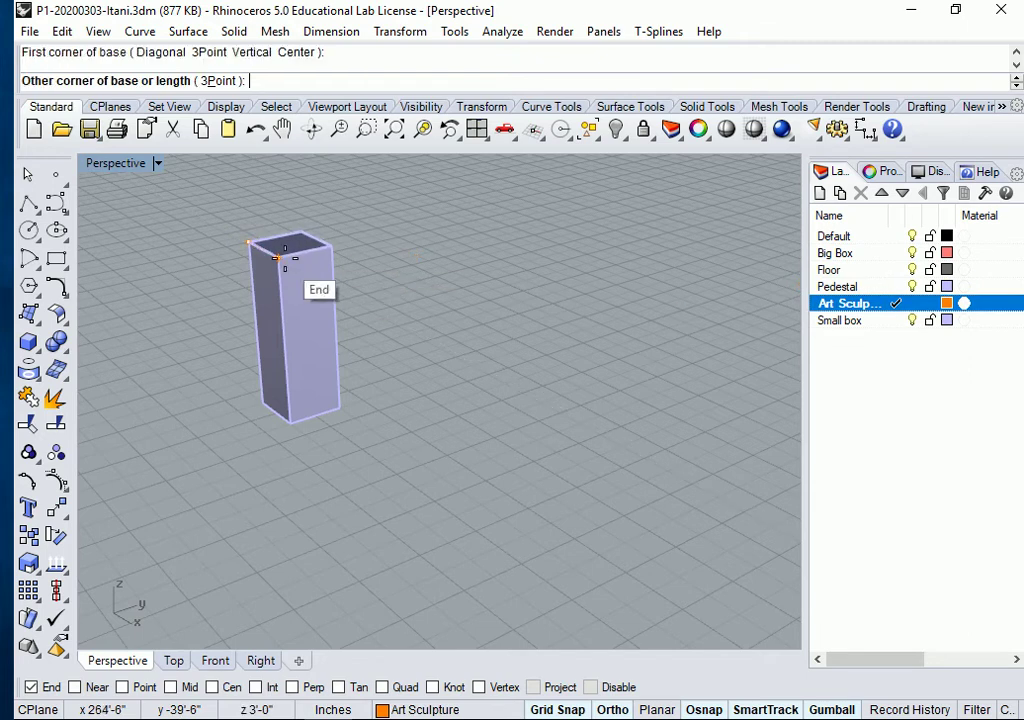
click(329, 244)
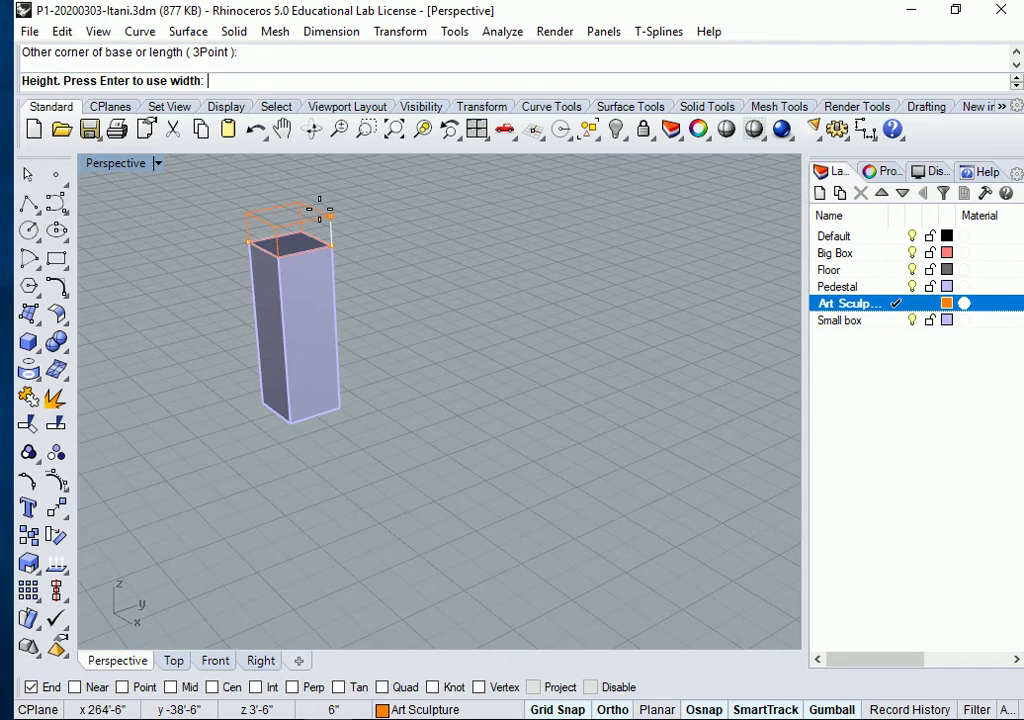
text(12)
key(Return)
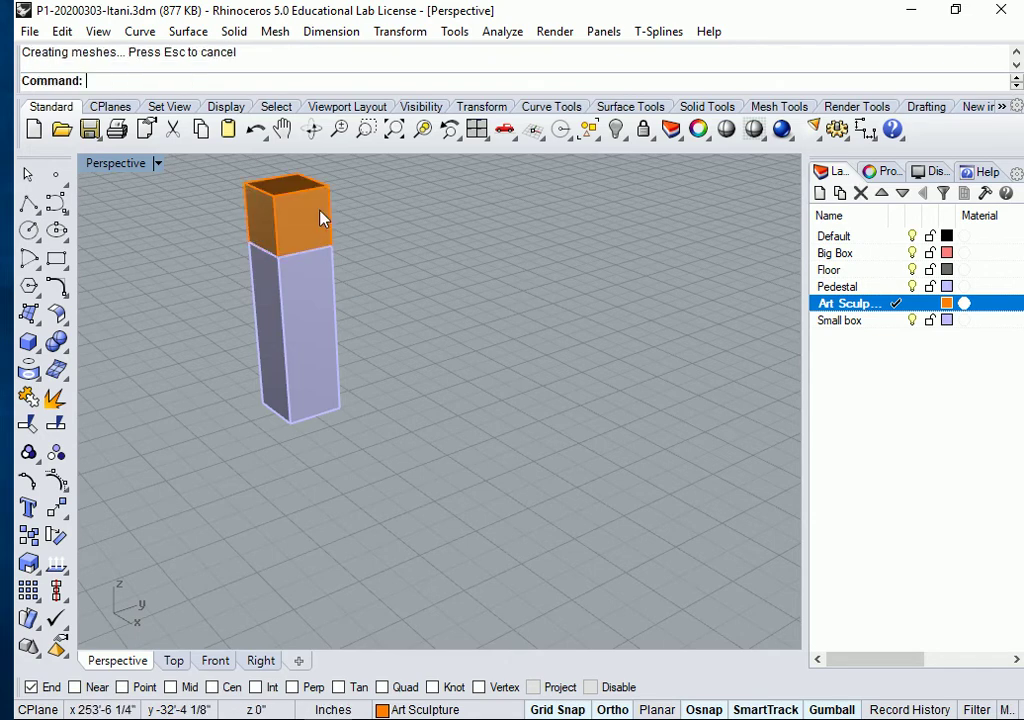
right_drag(330, 373, 233, 384)
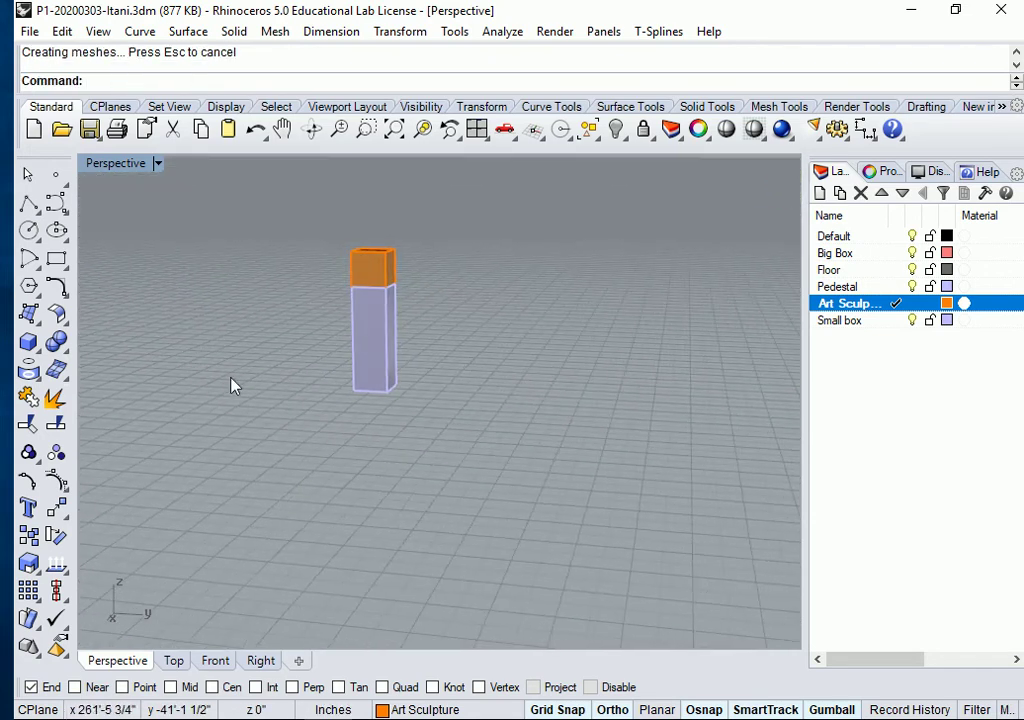
Step: Check the pedestal and orange cube by selecting each, then zoom out and orbit to include the pink buildings
click(397, 342)
click(512, 386)
click(372, 268)
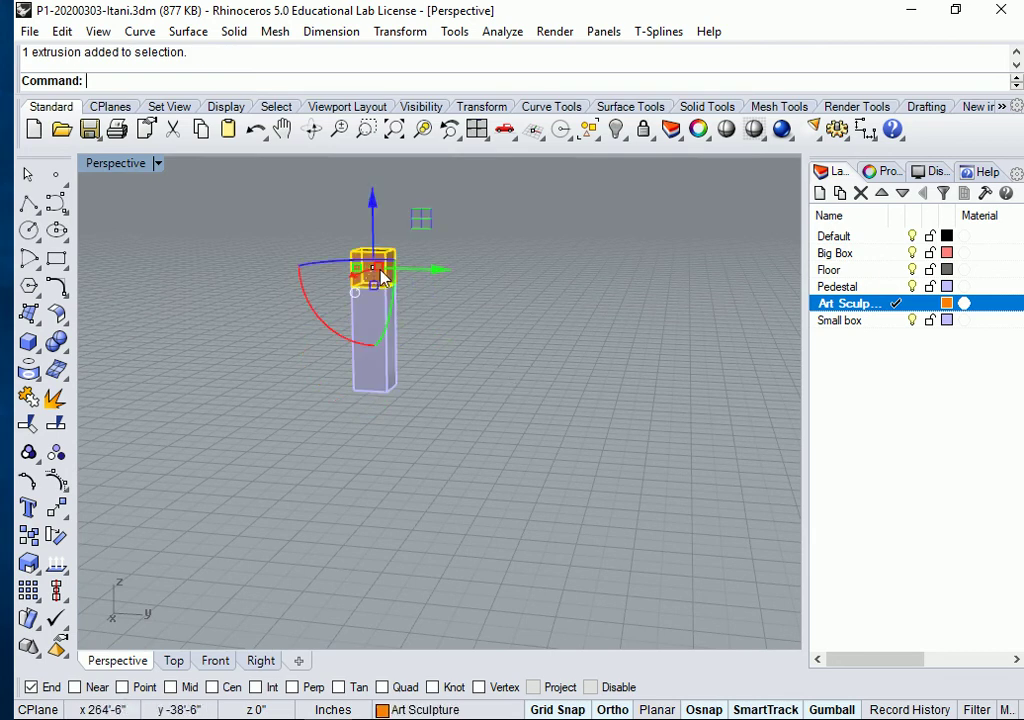
click(344, 443)
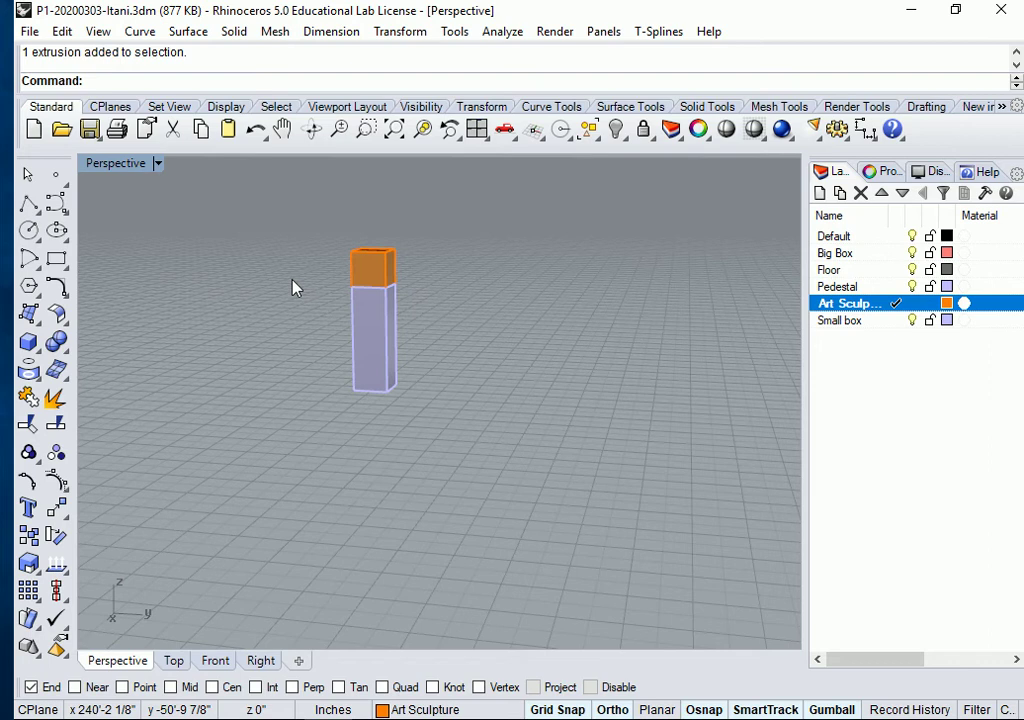
scroll(290, 320, down, 1)
right_drag(290, 320, 477, 460)
scroll(403, 380, down, 5)
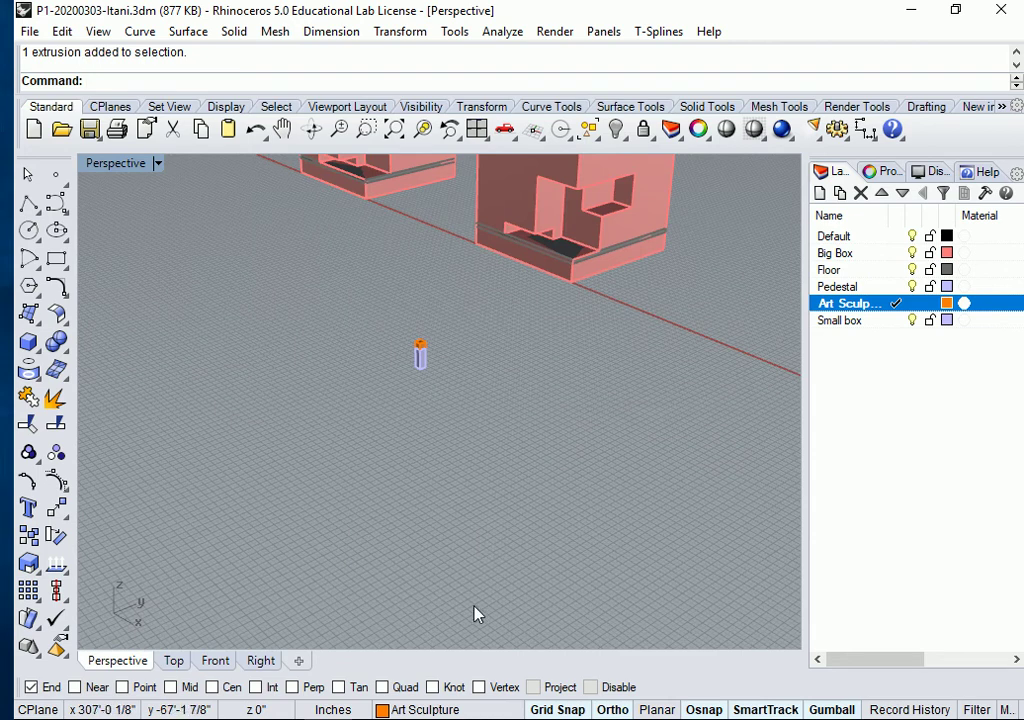
Step: Switch the viewport to the Right view and zoom in on the pedestal
click(262, 662)
scroll(450, 482, down, 10)
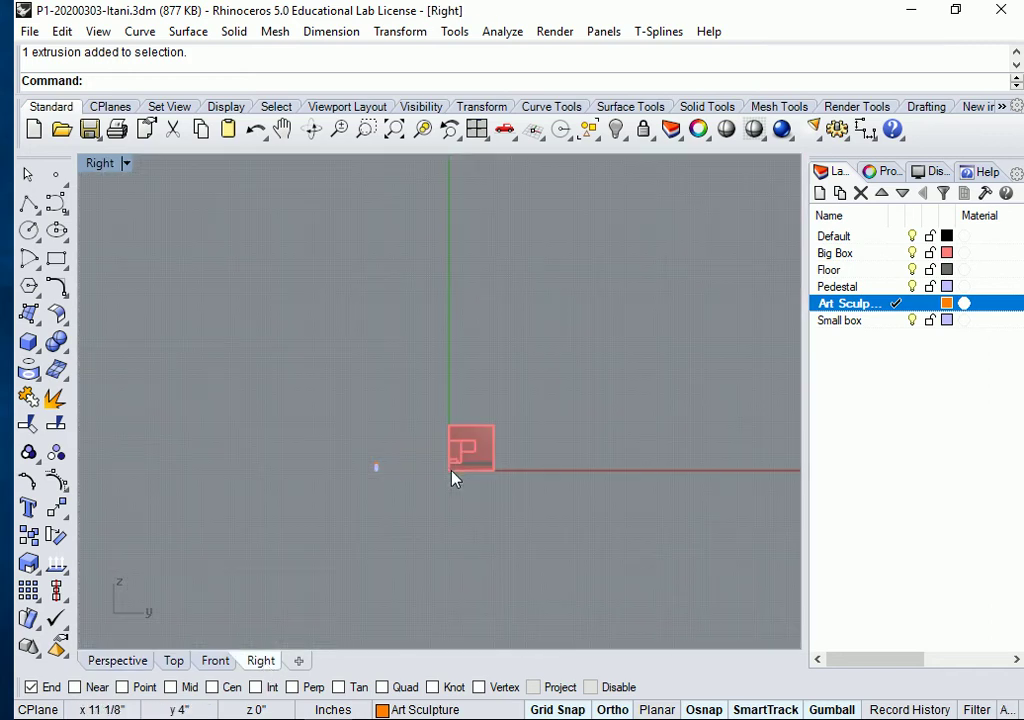
scroll(395, 482, up, 5)
scroll(340, 460, up, 3)
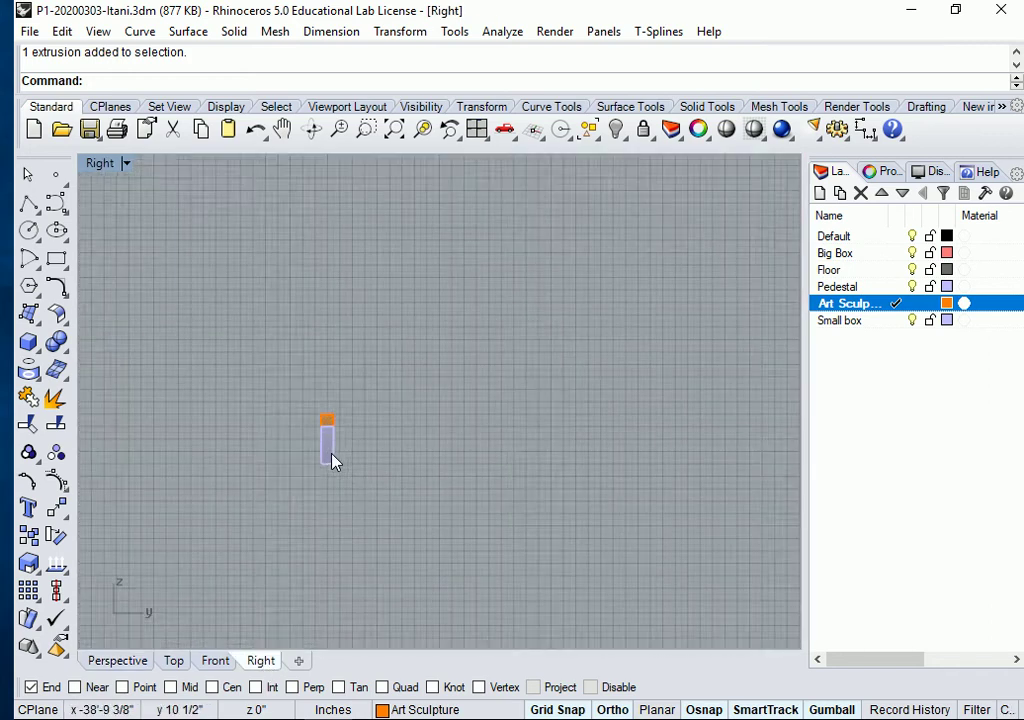
scroll(330, 460, up, 3)
scroll(393, 475, down, 6)
scroll(352, 462, up, 2)
Step: Move the pedestal and cube together toward the pink Big Box building, then recentre the view
drag(345, 438, 440, 527)
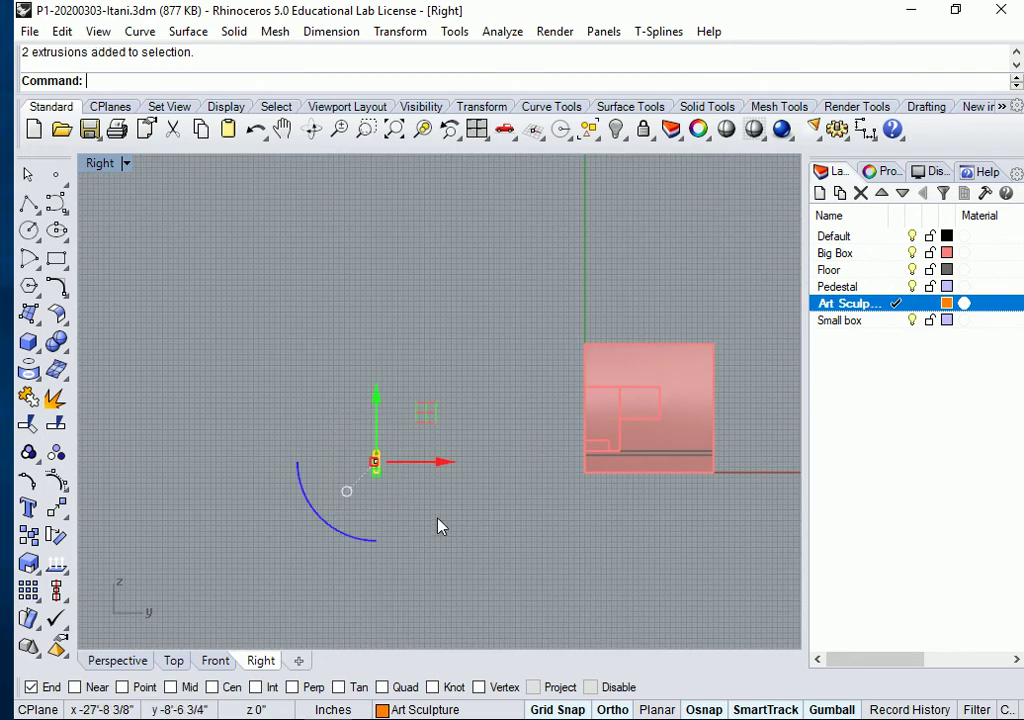
mouse_move(448, 468)
mouse_down()
mouse_move(599, 517)
mouse_move(584, 525)
mouse_up()
key(Escape)
scroll(544, 466, up, 3)
scroll(549, 482, down, 4)
right_drag(583, 510, 512, 503)
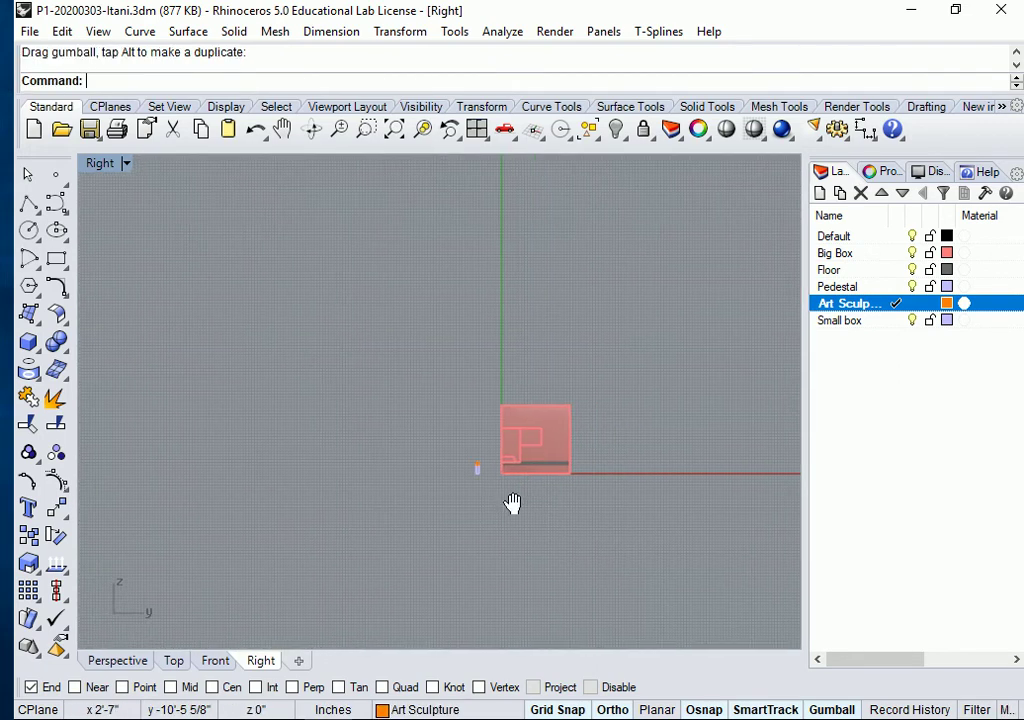
scroll(475, 489, up, 4)
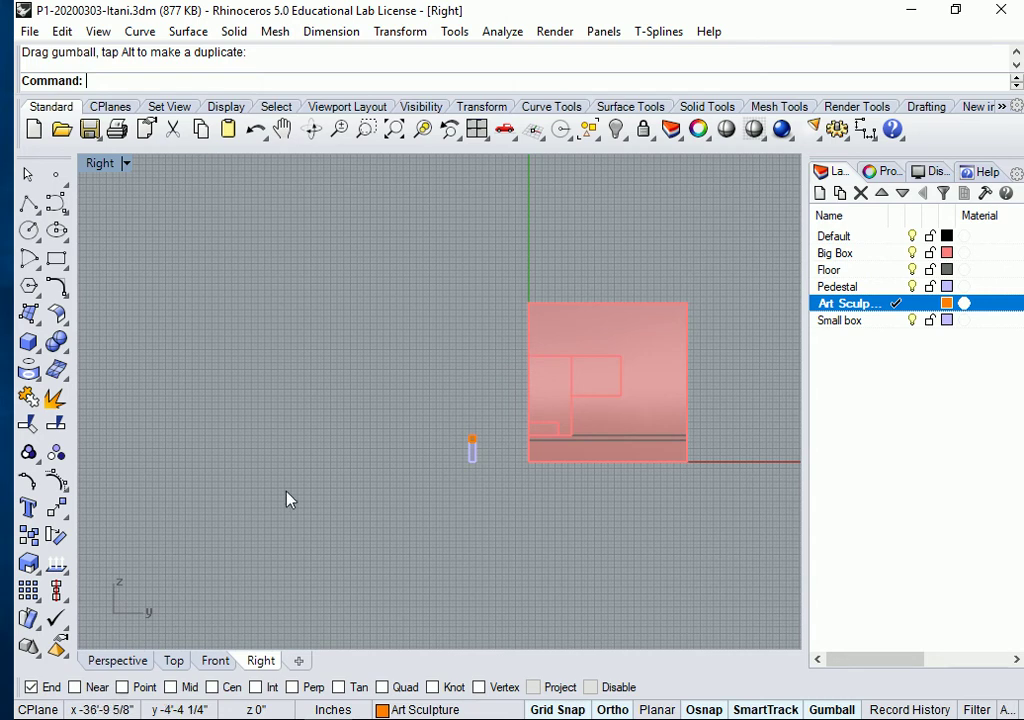
right_click(30, 205)
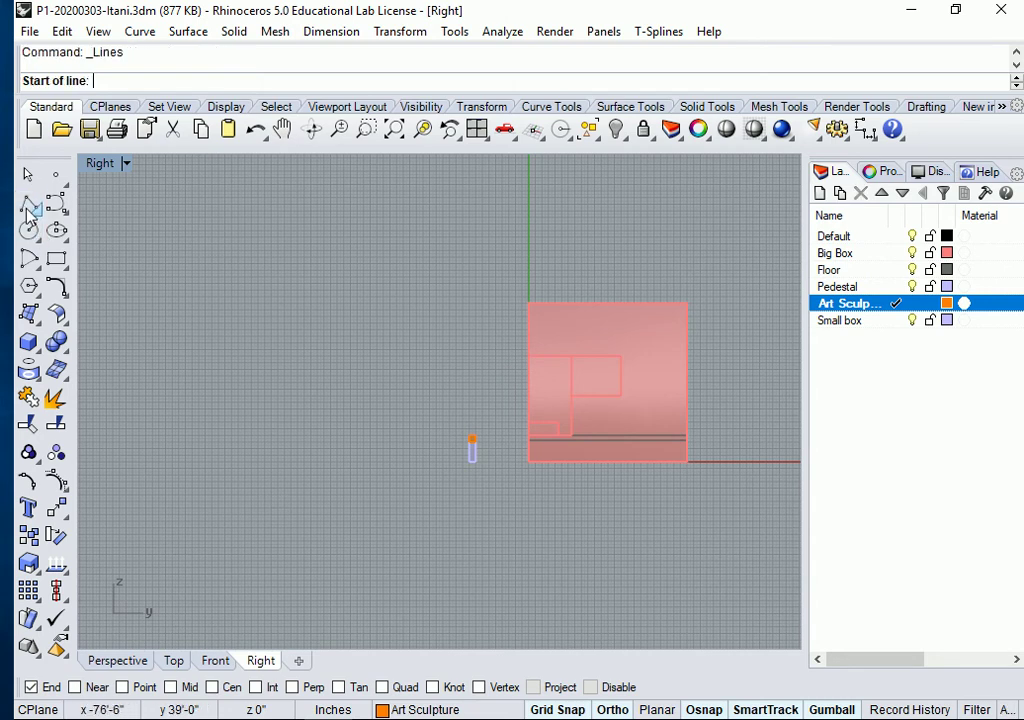
click(470, 441)
key(F8)
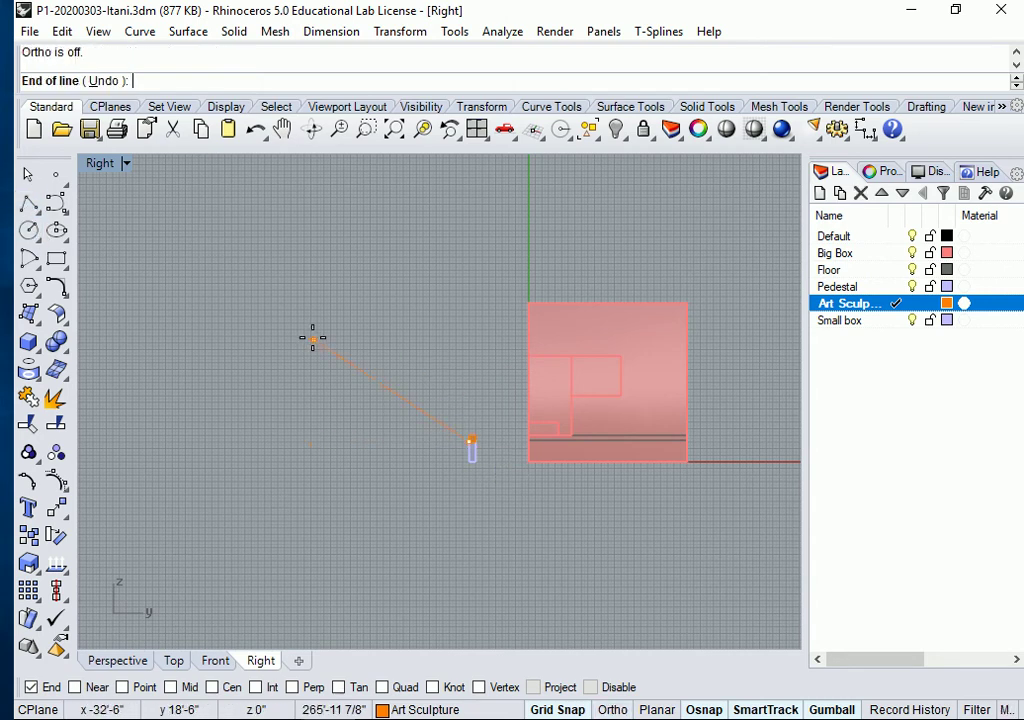
click(214, 273)
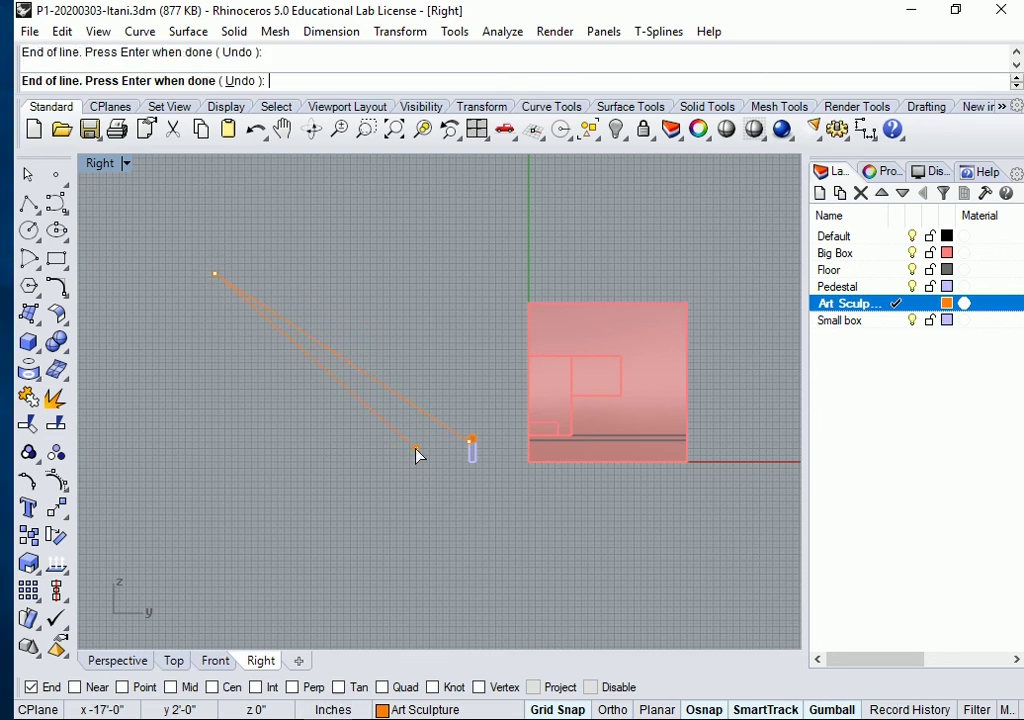
key(Return)
scroll(473, 443, up, 3)
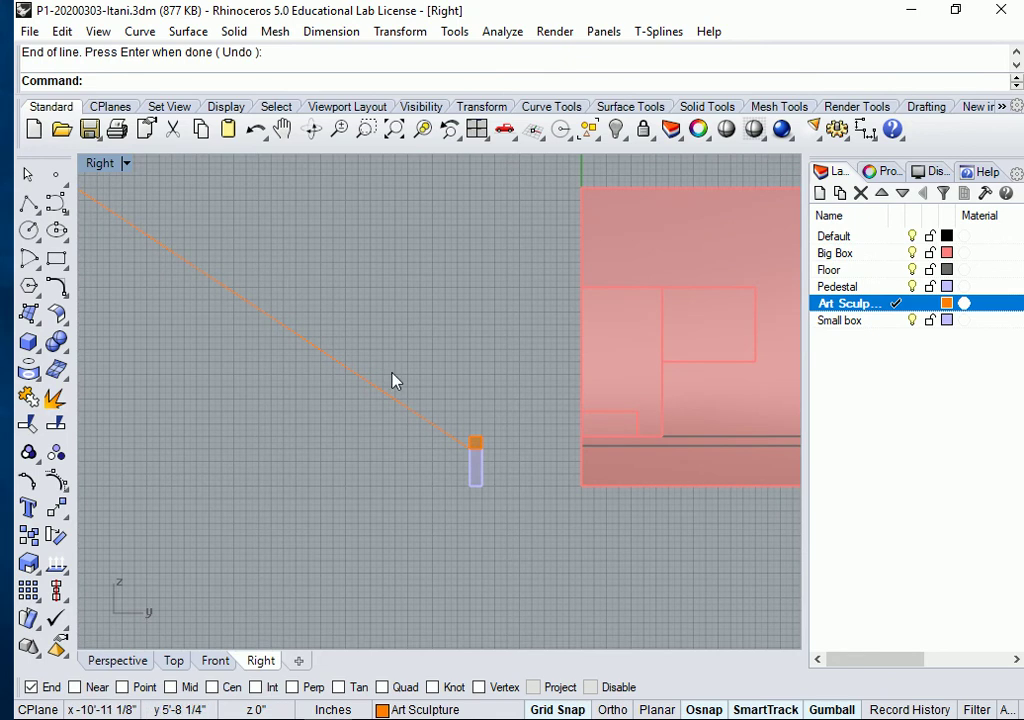
key(ctrl+a)
key(Delete)
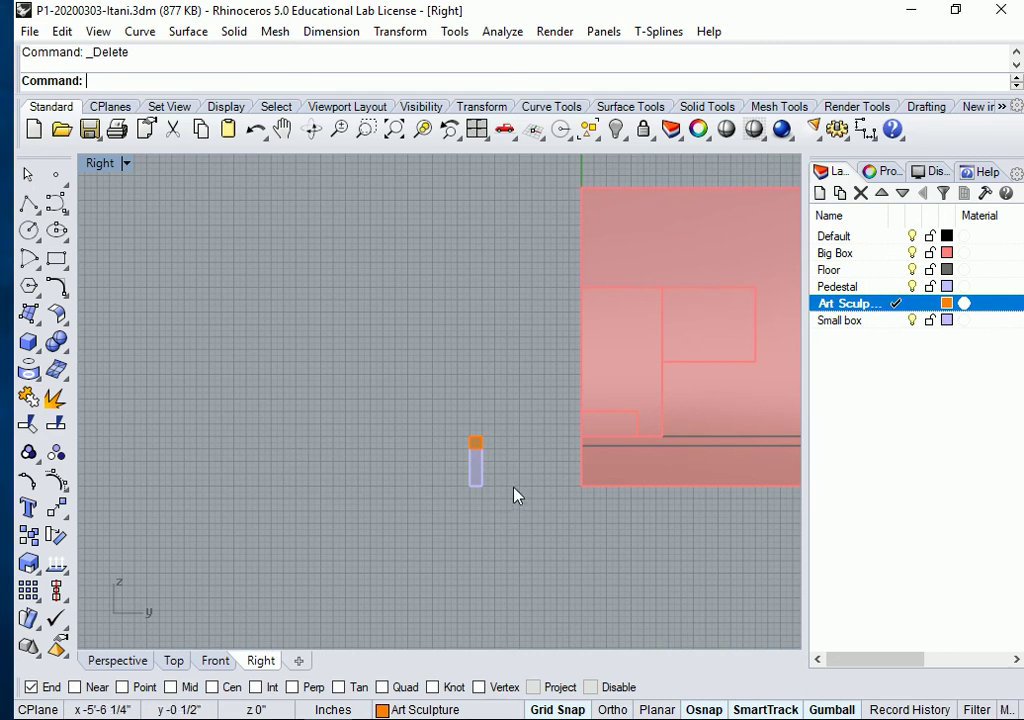
scroll(494, 495, down, 3)
scroll(486, 480, up, 3)
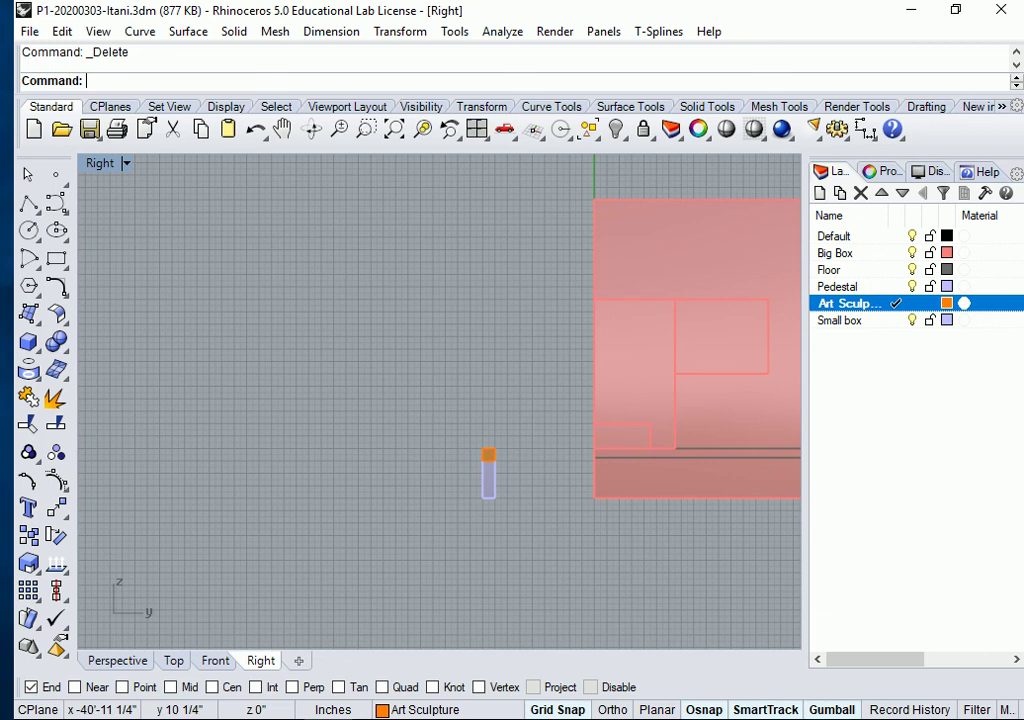
scroll(489, 468, up, 5)
click(489, 466)
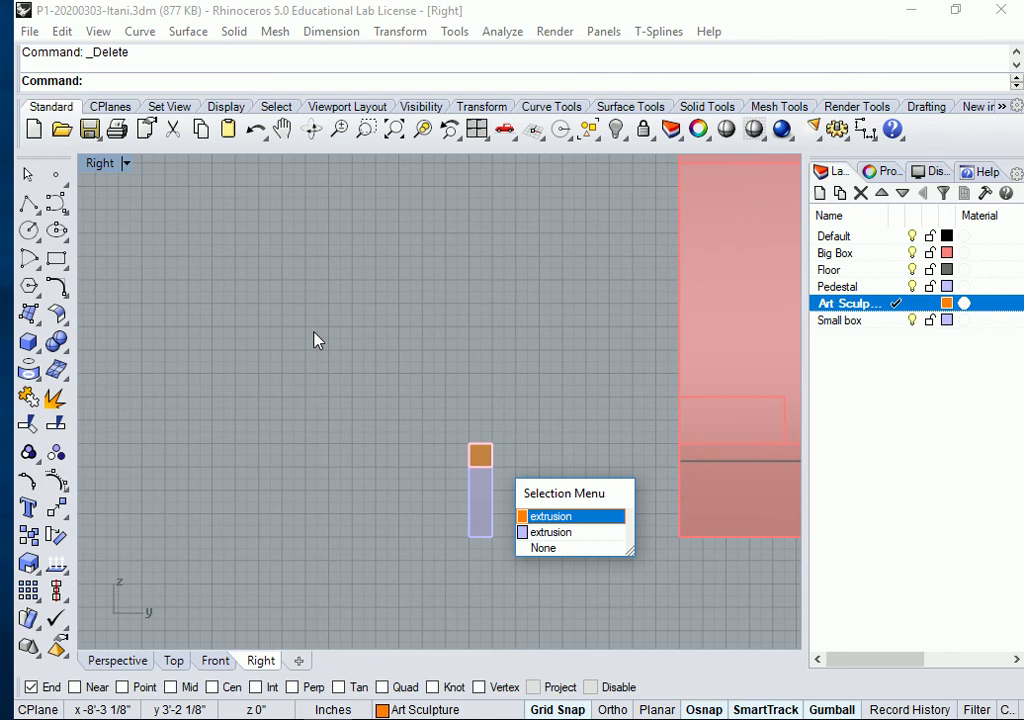
key(Escape)
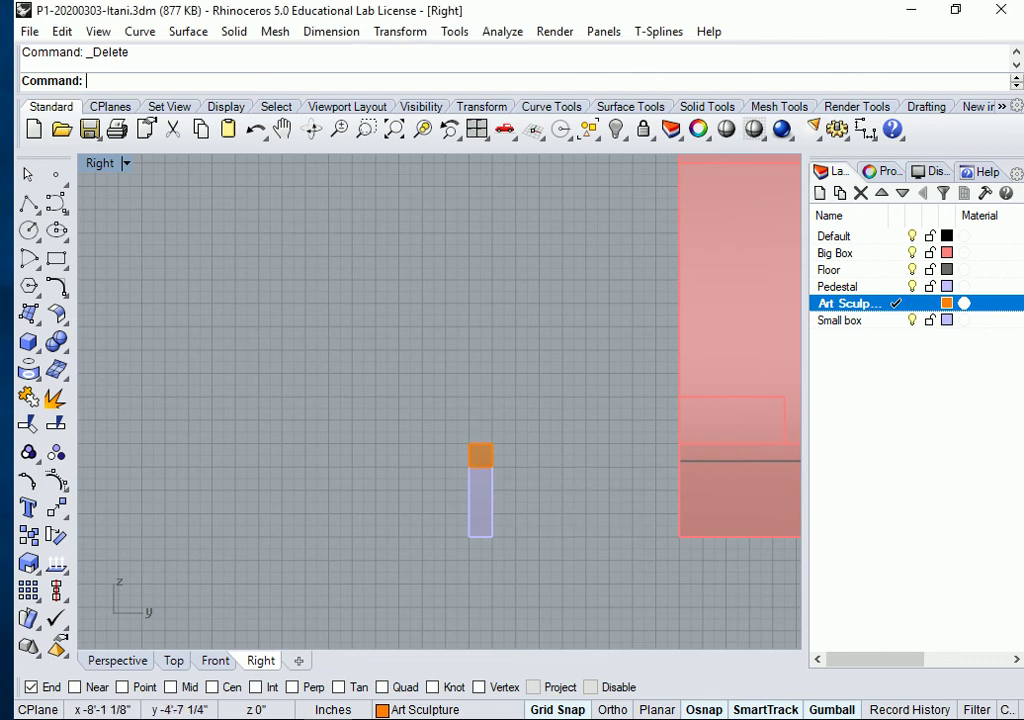